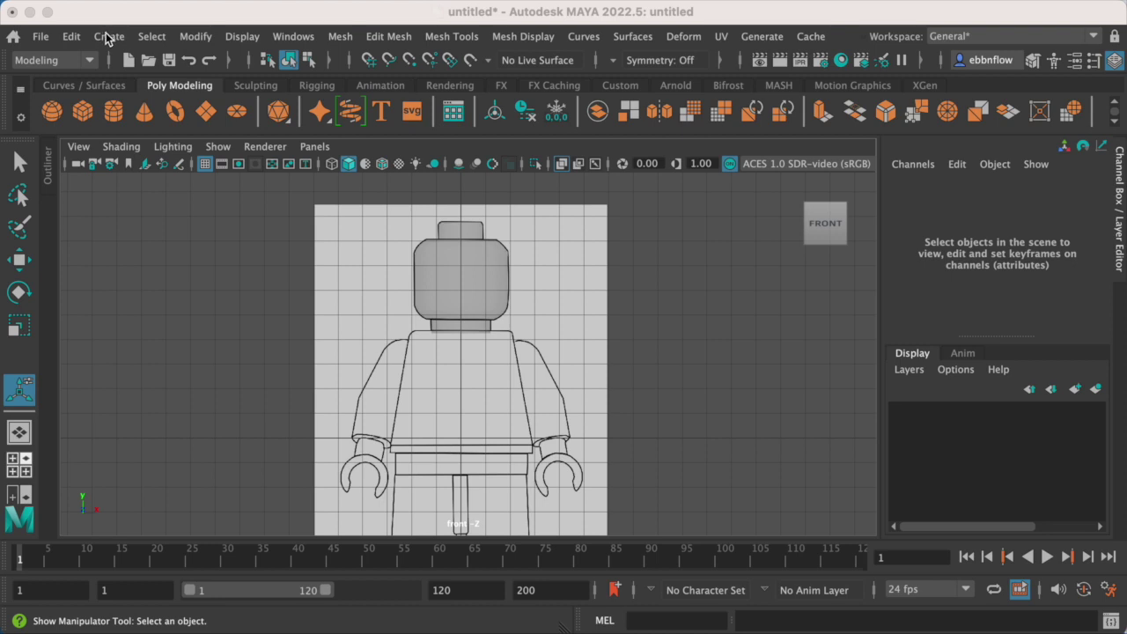
Rename the head cylinder pCylinder1 to Lego_Head in the Channel Box.
left_click(458, 303)
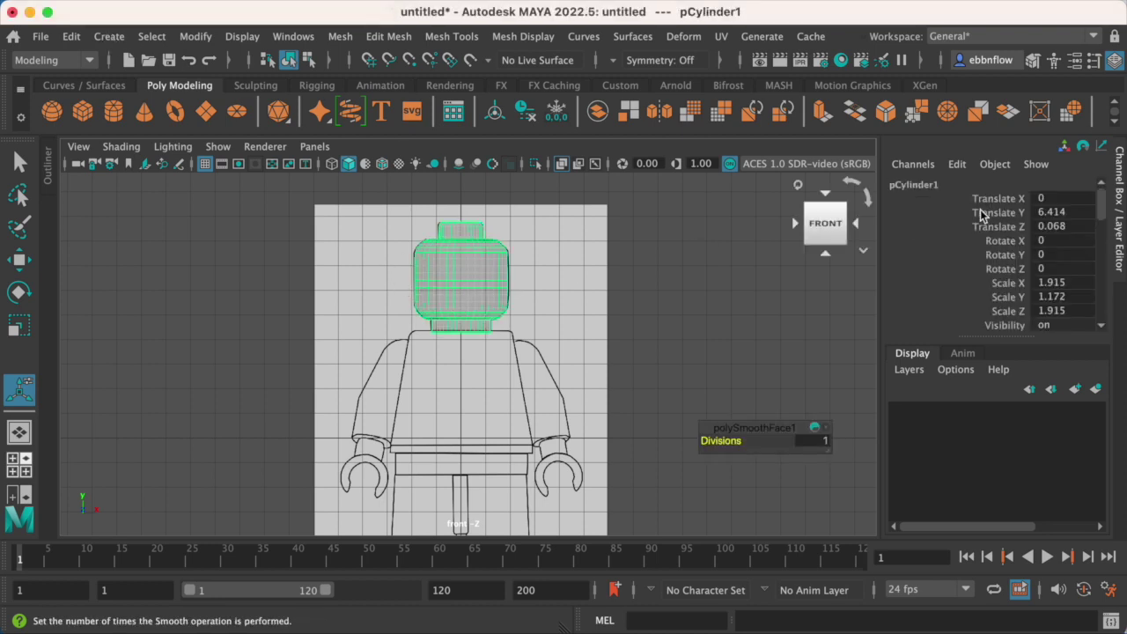
left_click(911, 184)
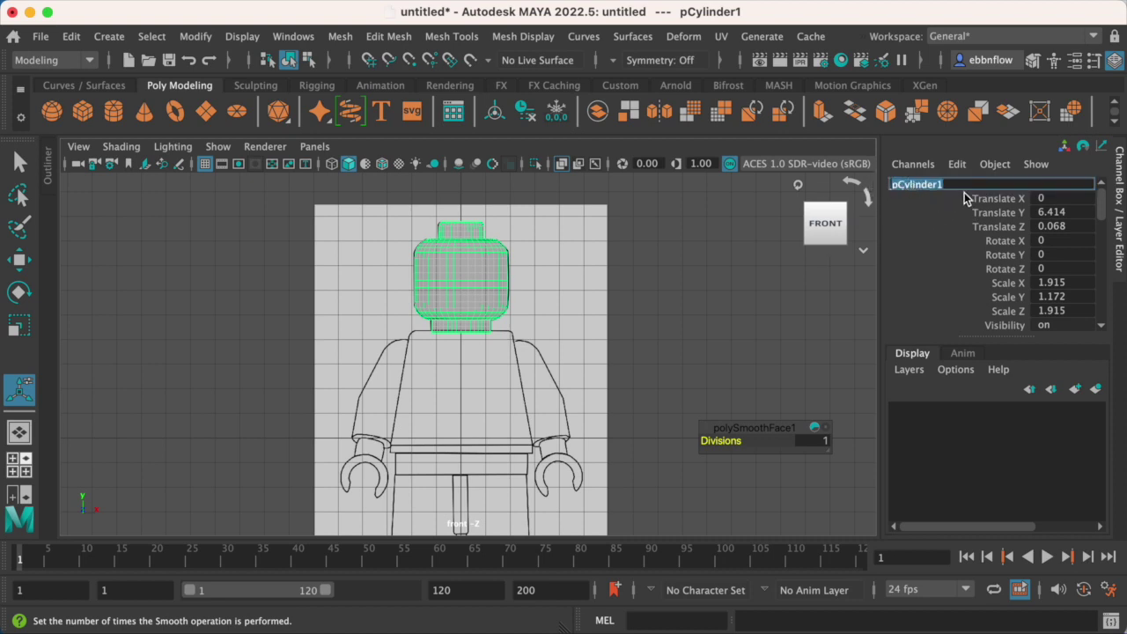
type("Lego Head")
key("Return")
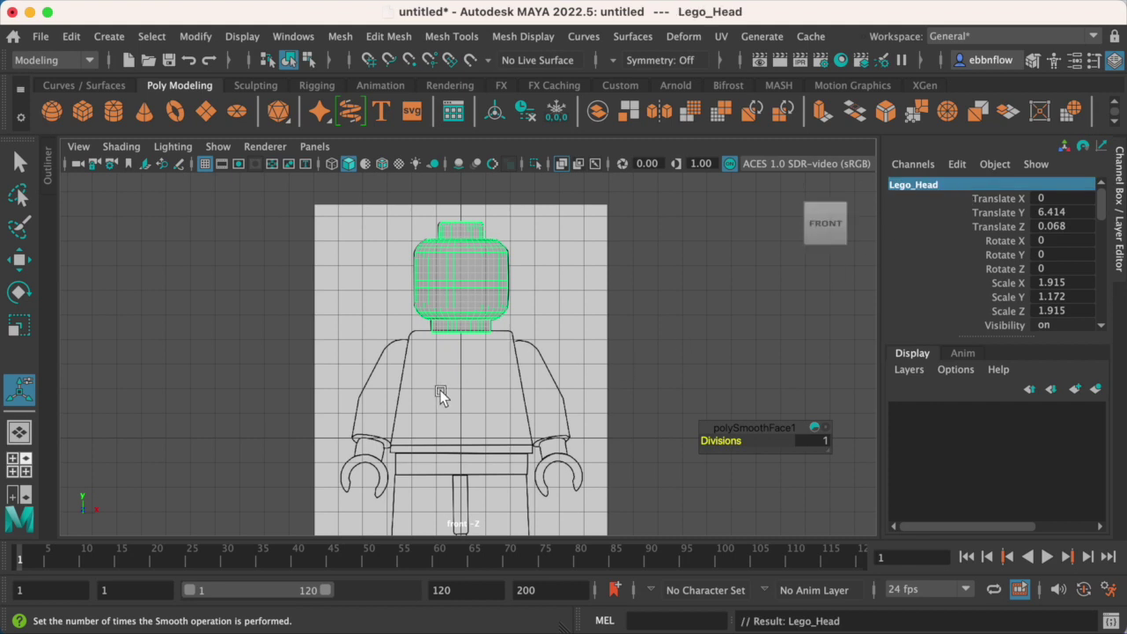
Create a reset-default polygon cube with 2 width, 3 height and 2 depth subdivisions.
left_click(105, 35)
mouse_move(127, 102)
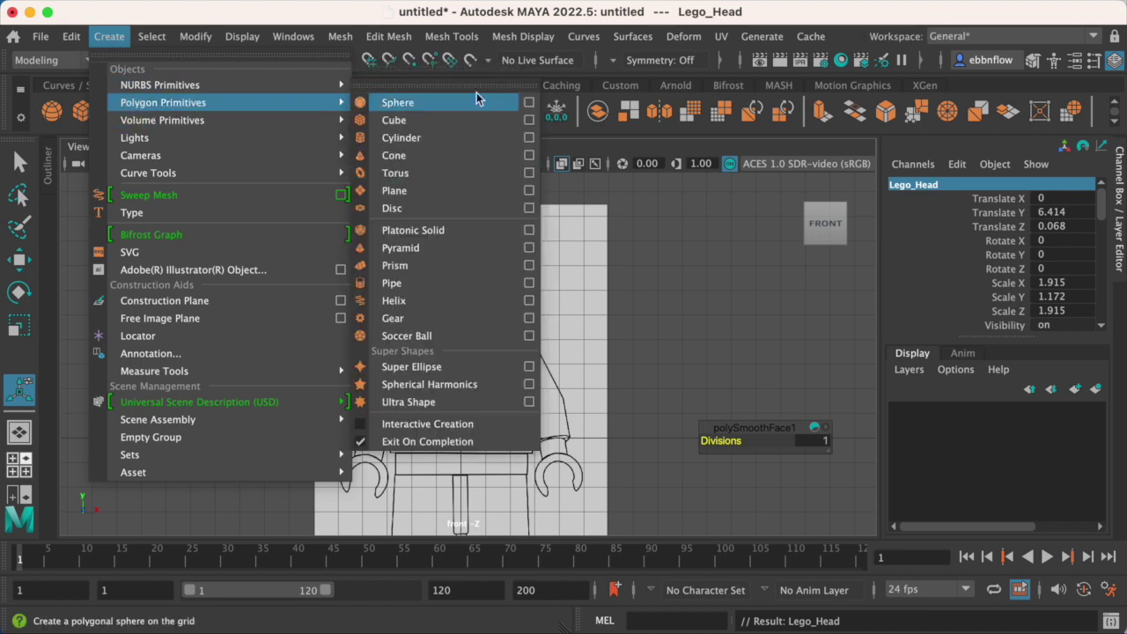
left_click(529, 120)
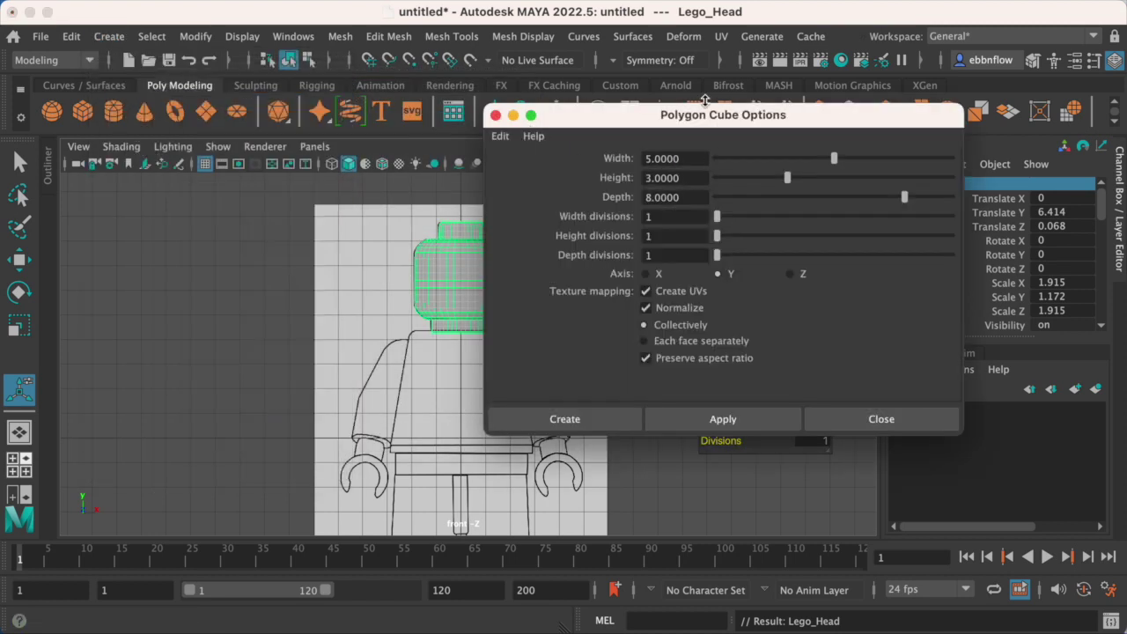
left_click_drag(643, 119, 719, 108)
left_click(585, 129)
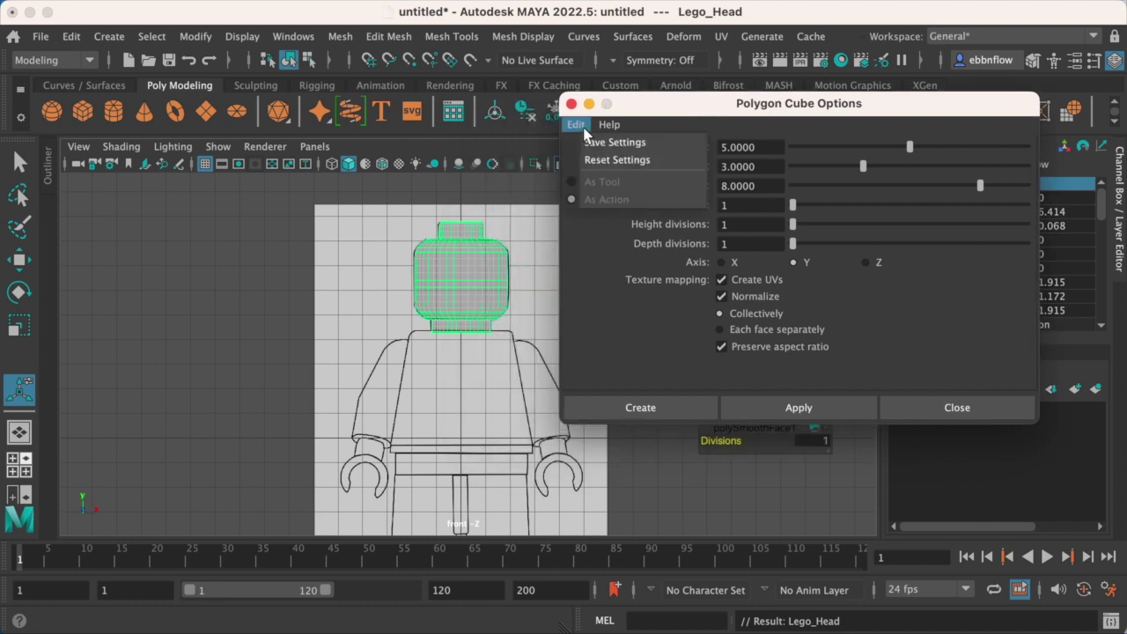
left_click(597, 159)
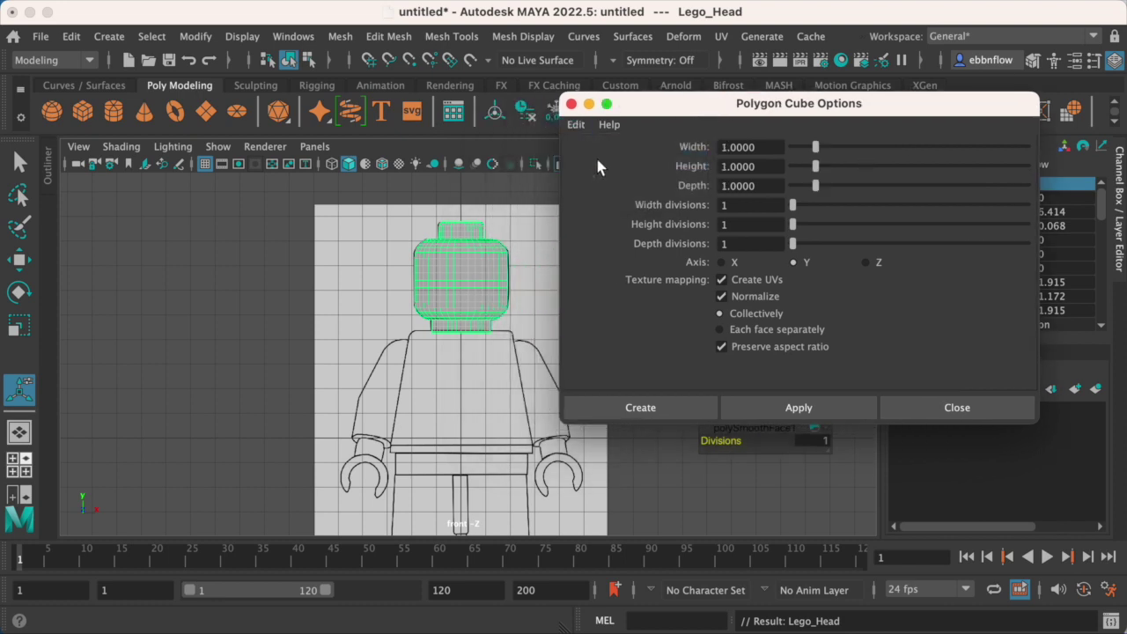
left_click(746, 206)
type("2")
left_click(739, 223)
left_click(744, 244)
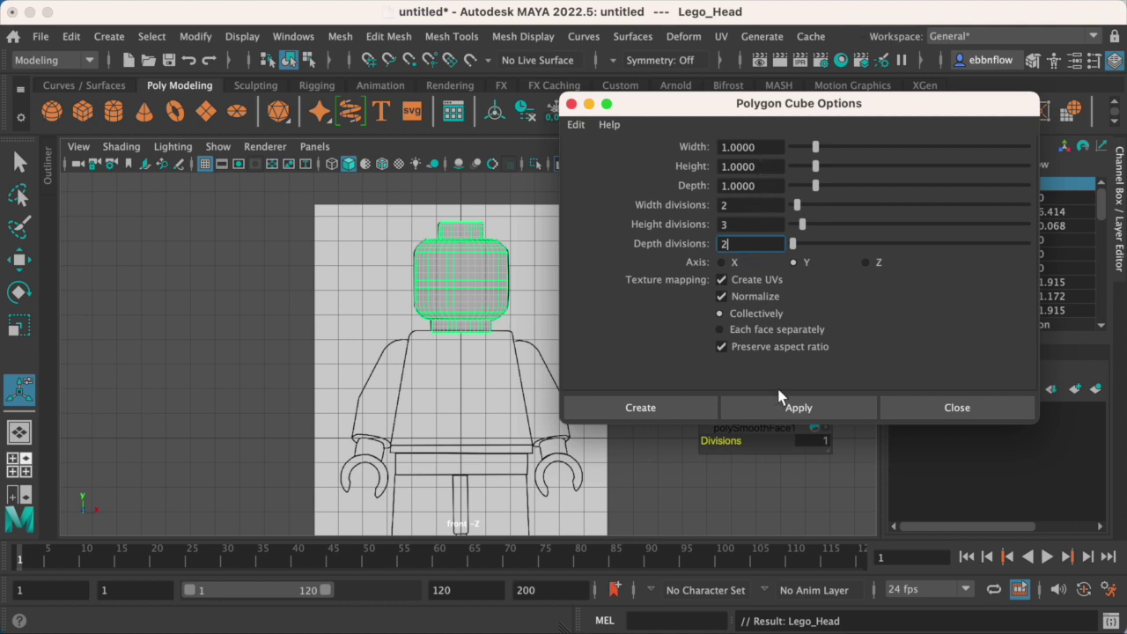
left_click(679, 409)
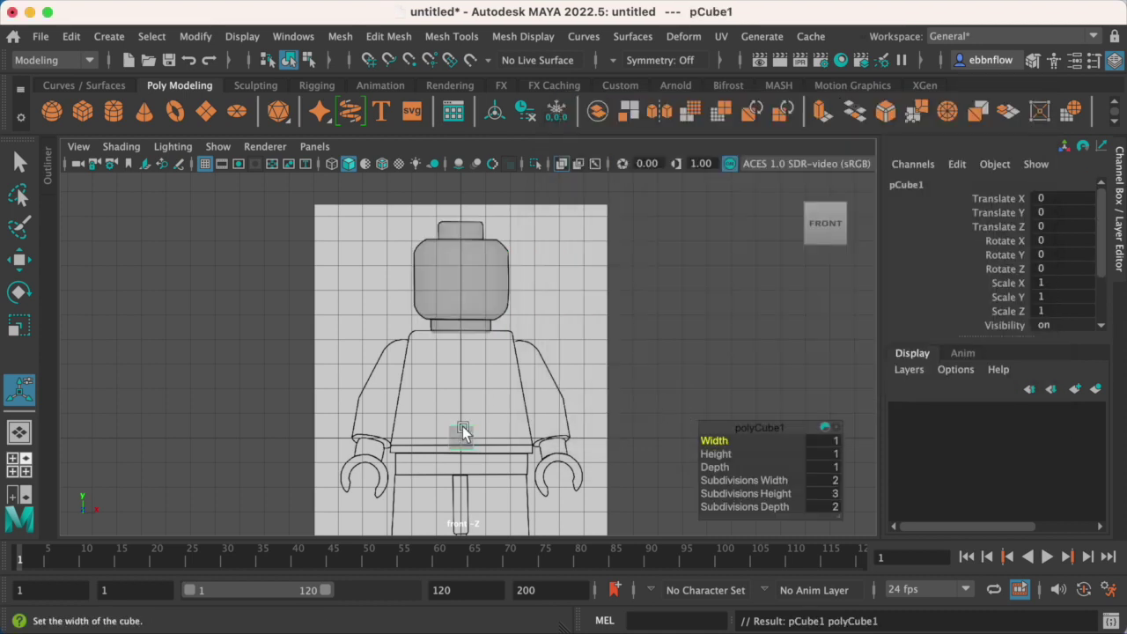
Raise the cube to about Translate Y 1.898 and stretch it to about 4.96 tall.
key("w")
left_click_drag(456, 351, 455, 304)
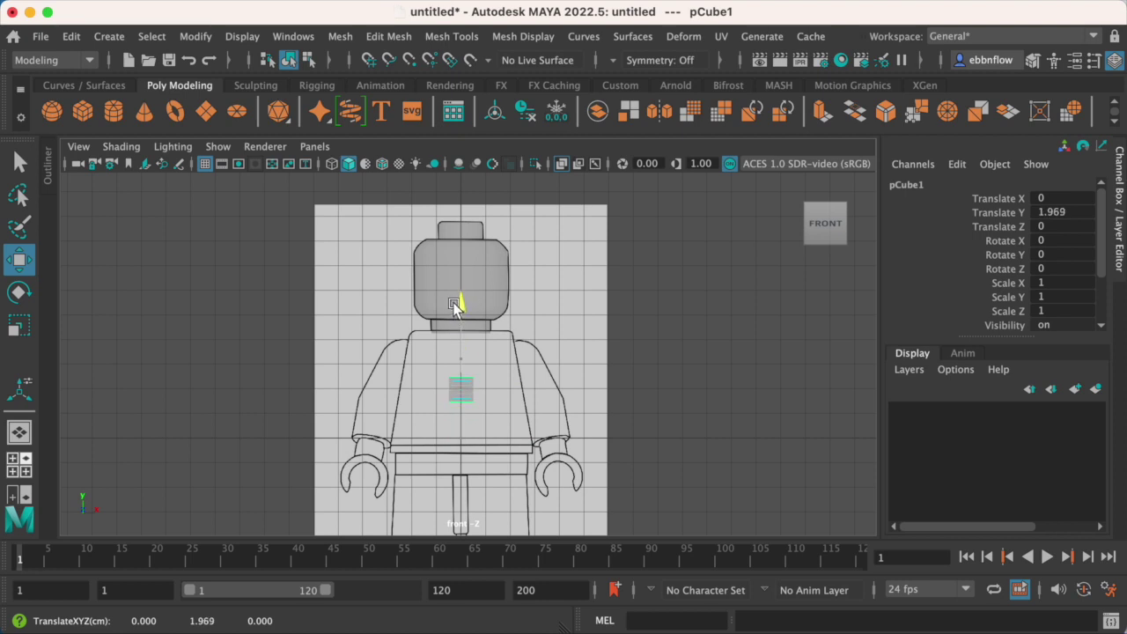
key("r")
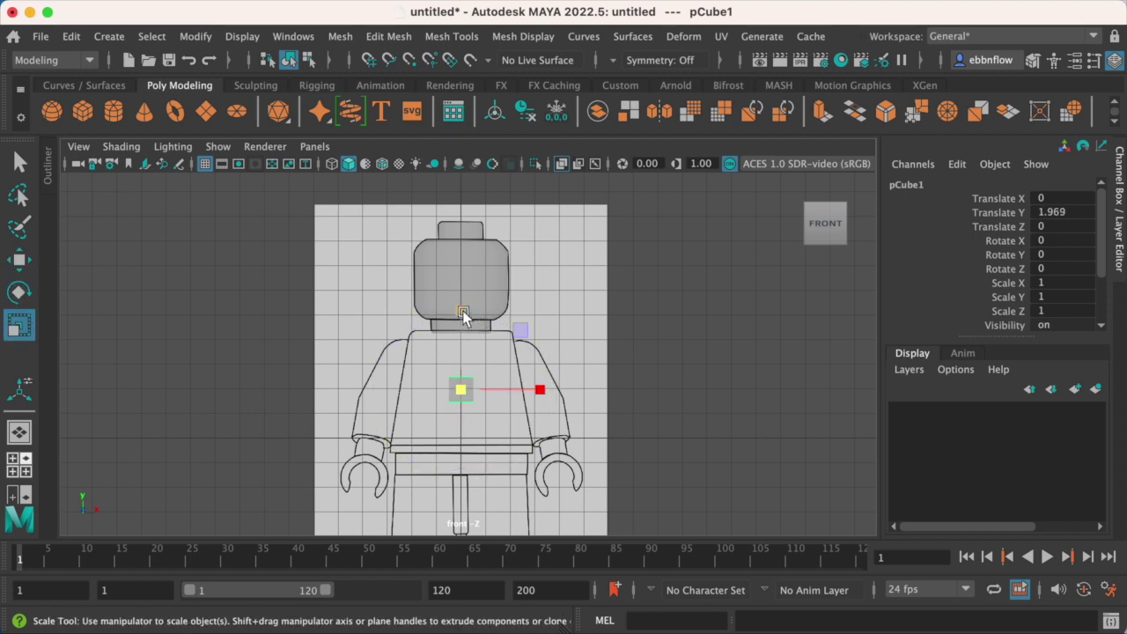
left_click_drag(462, 310, 494, 119)
mouse_move(463, 324)
left_mouse_down()
mouse_move(463, 276)
mouse_move(461, 302)
left_mouse_up()
Widen the block to about 3.9 in X to fill the torso outline.
key("w")
scroll(495, 432, "up", 5)
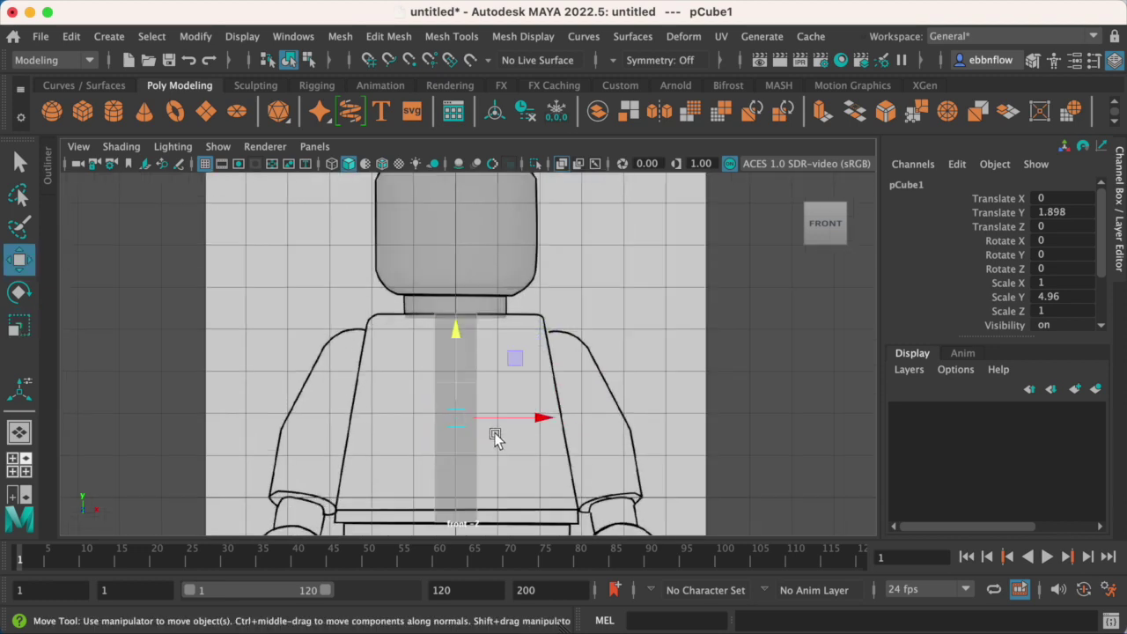
middle_click_drag(487, 435, 475, 366, "alt")
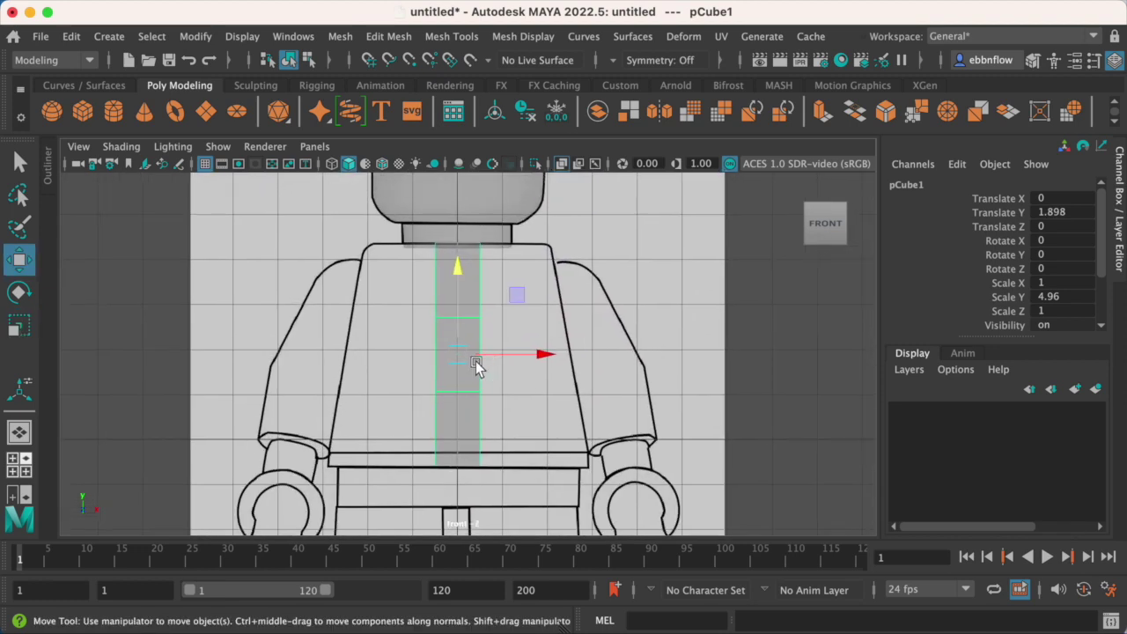
key("r")
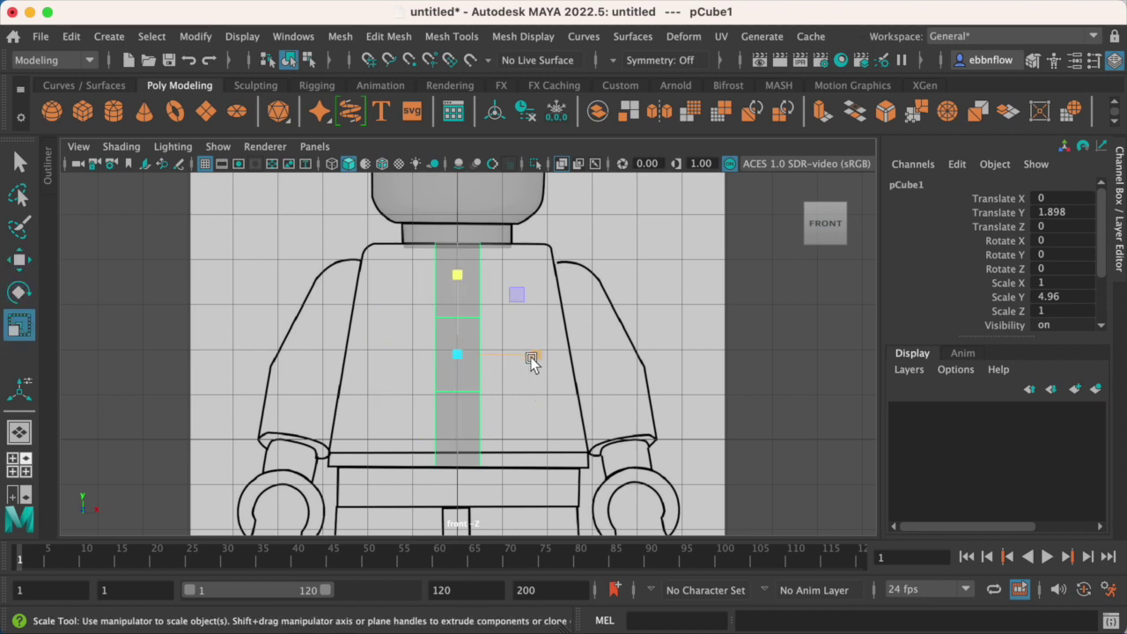
left_click_drag(531, 358, 766, 402)
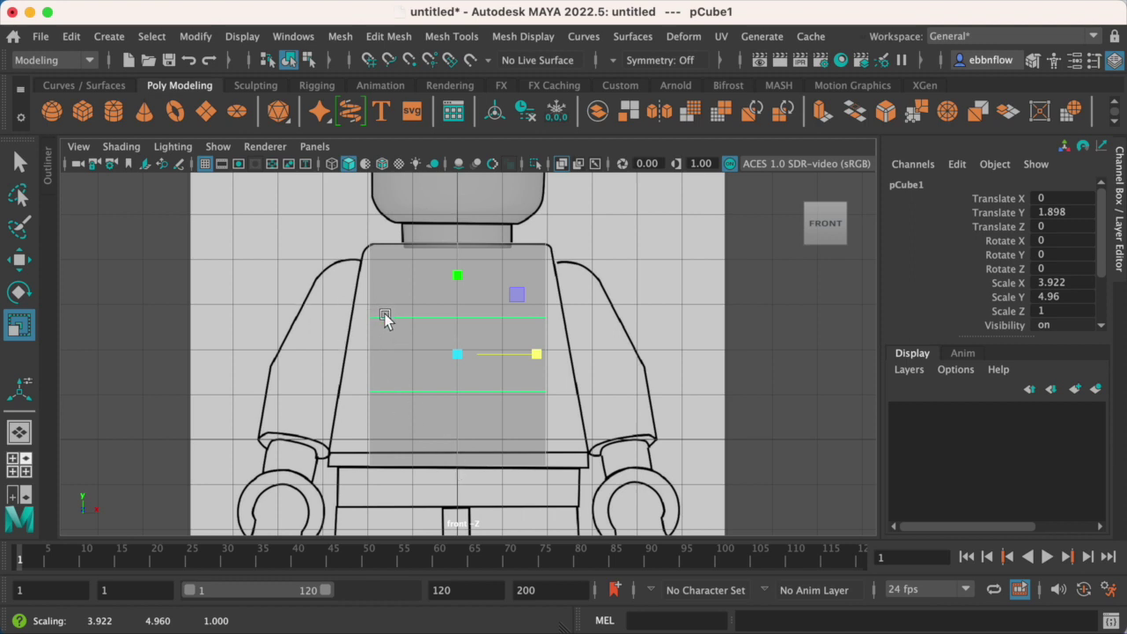
right_click_drag(387, 316, 291, 269)
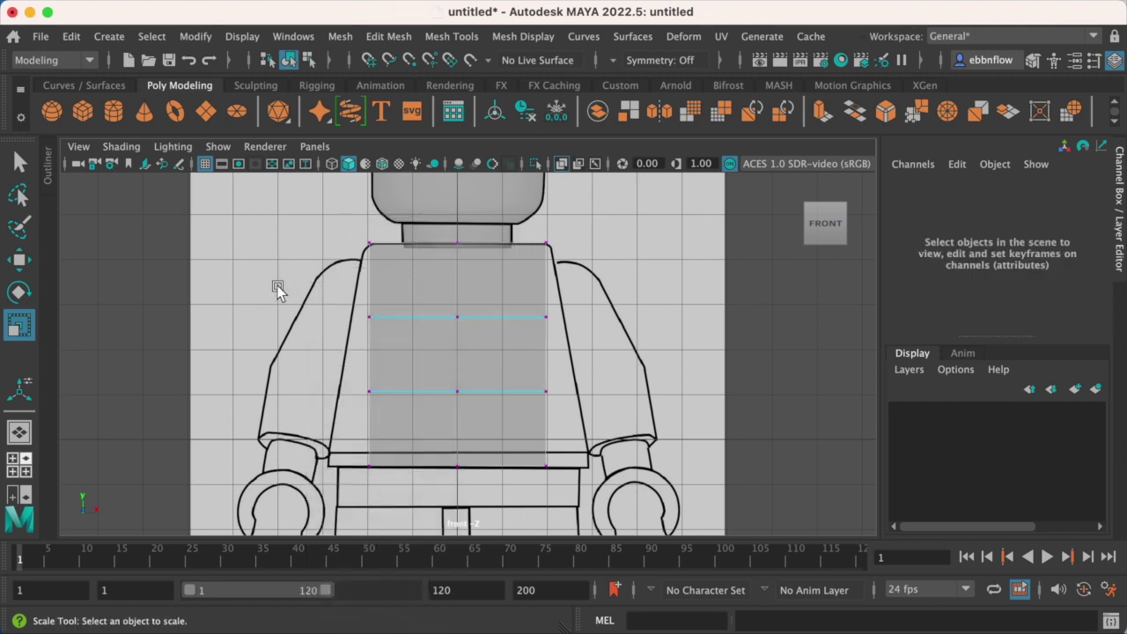
Widen the lower vertex rows of the block outward toward the torso outline.
left_click_drag(624, 486, 625, 491)
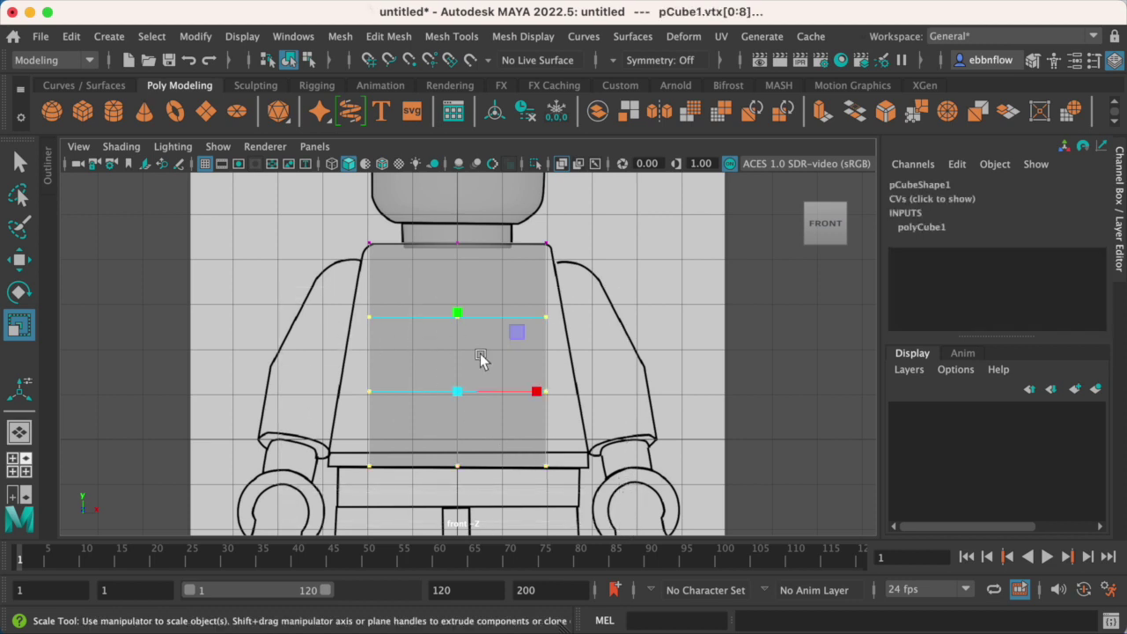
left_click_drag(537, 392, 553, 392)
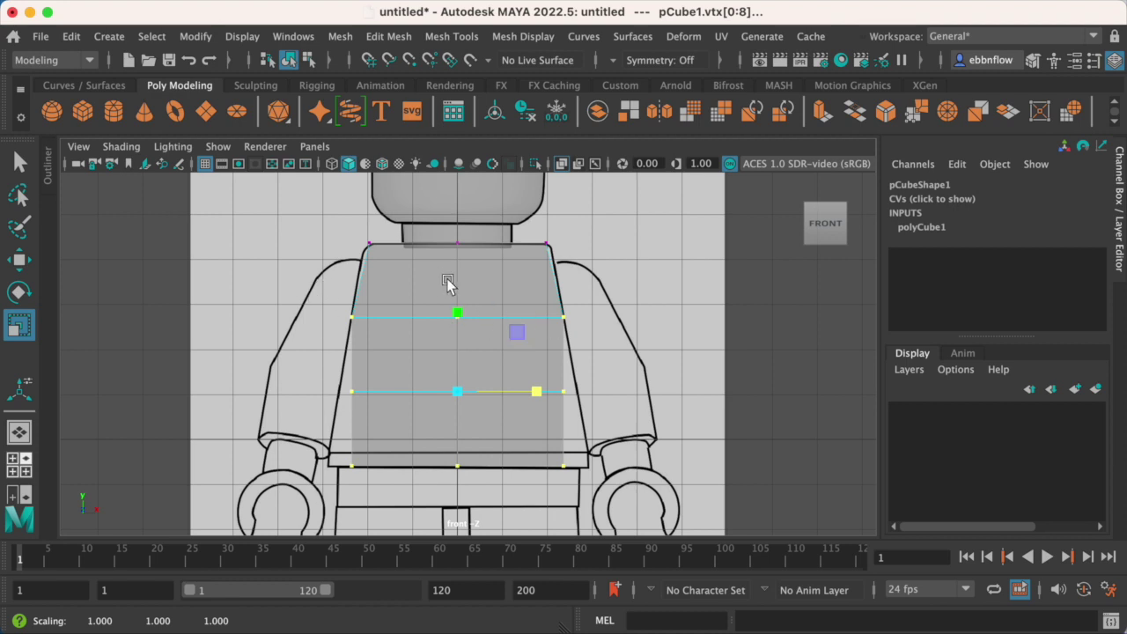
left_click_drag(294, 373, 570, 478)
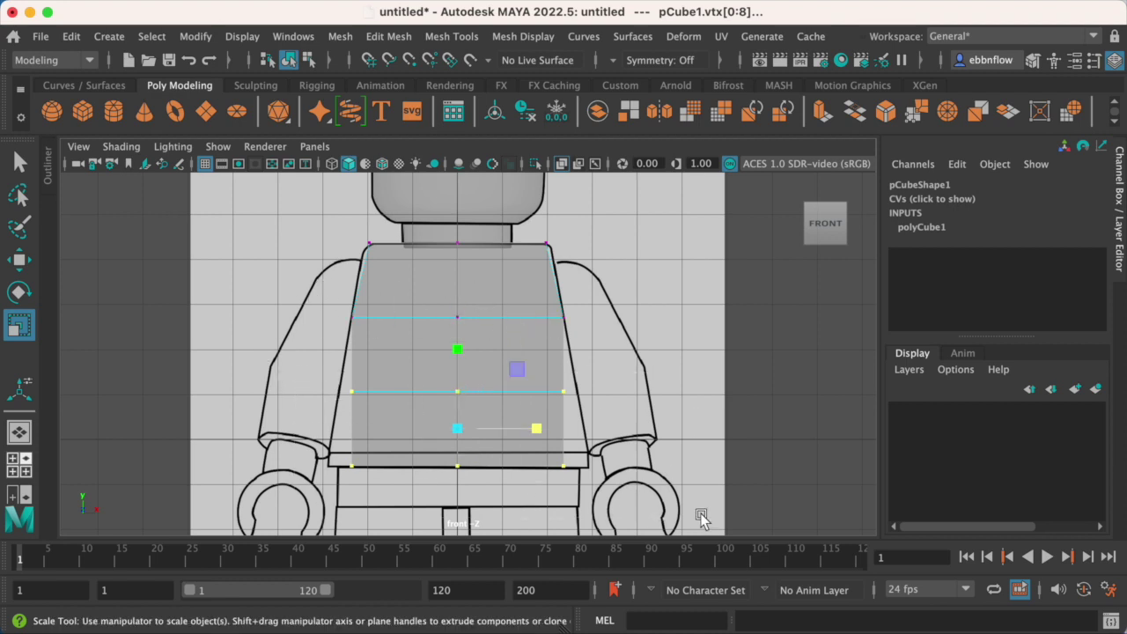
left_click_drag(534, 429, 543, 430)
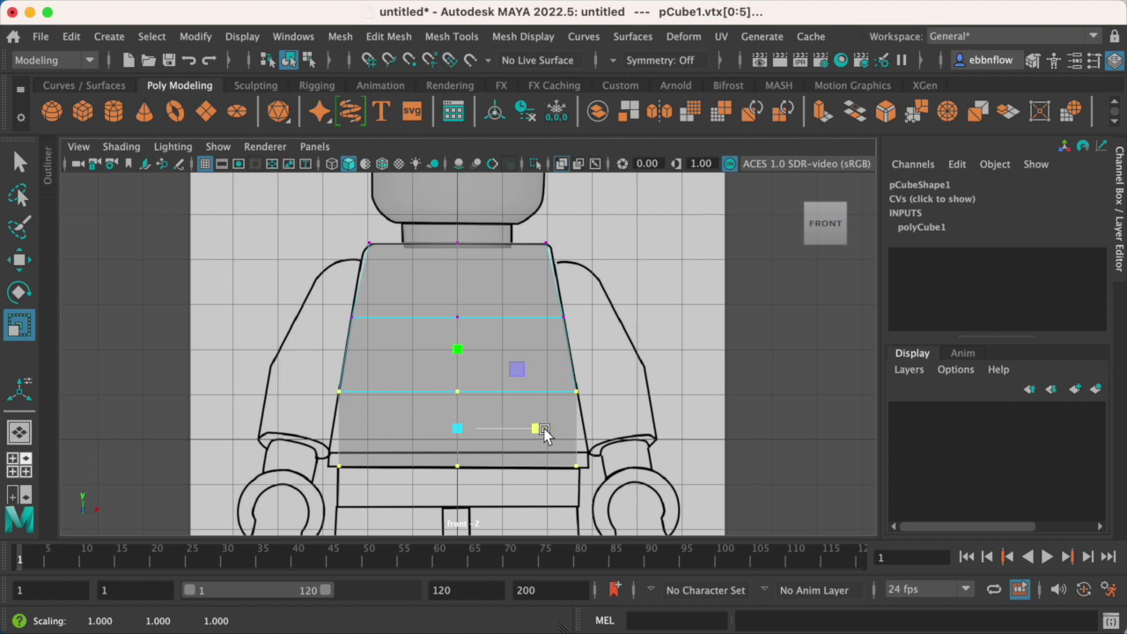
Flare the bottom vertex row out to the torso's base, then select the top row.
left_click_drag(293, 442, 606, 494)
left_click_drag(534, 466, 529, 472)
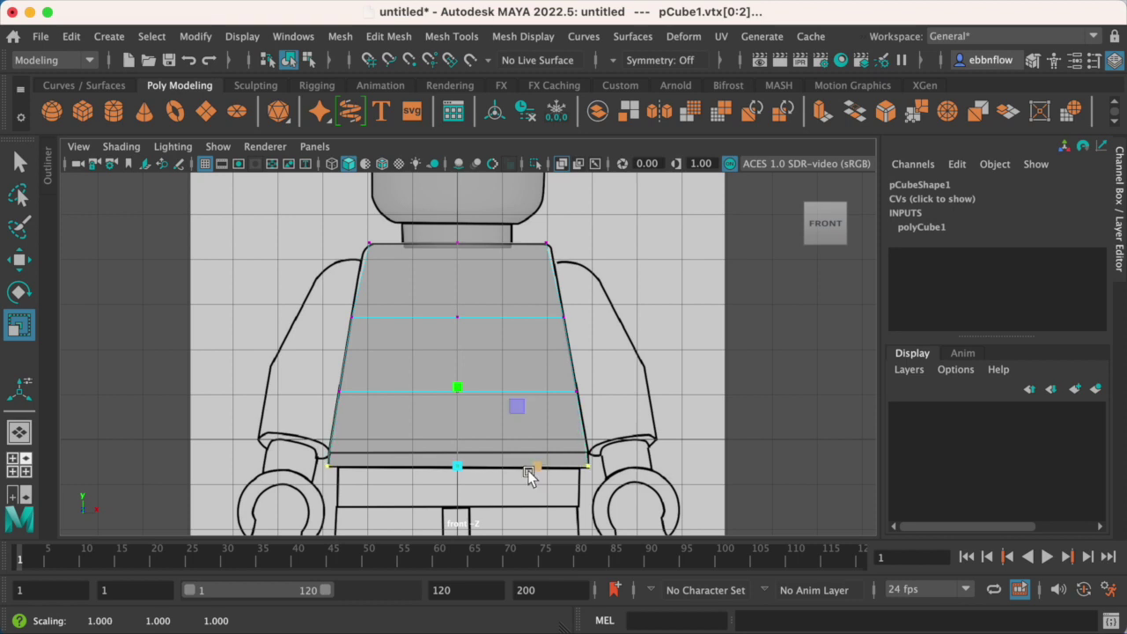
scroll(520, 427, "up", 5)
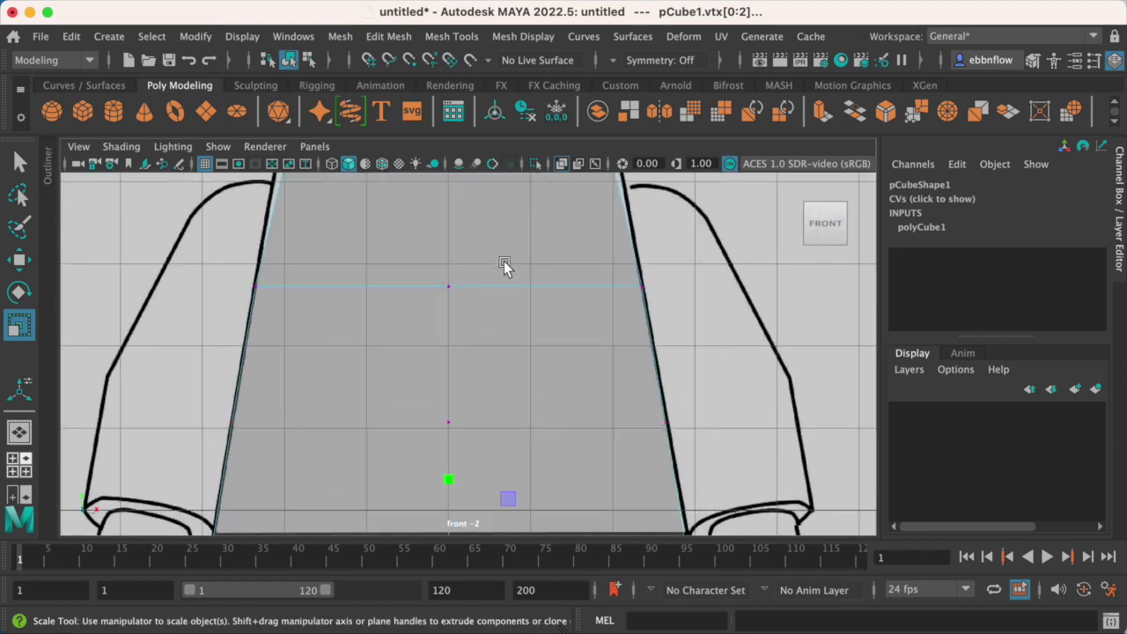
scroll(516, 379, "down", 5)
middle_click_drag(507, 396, 496, 289, "alt")
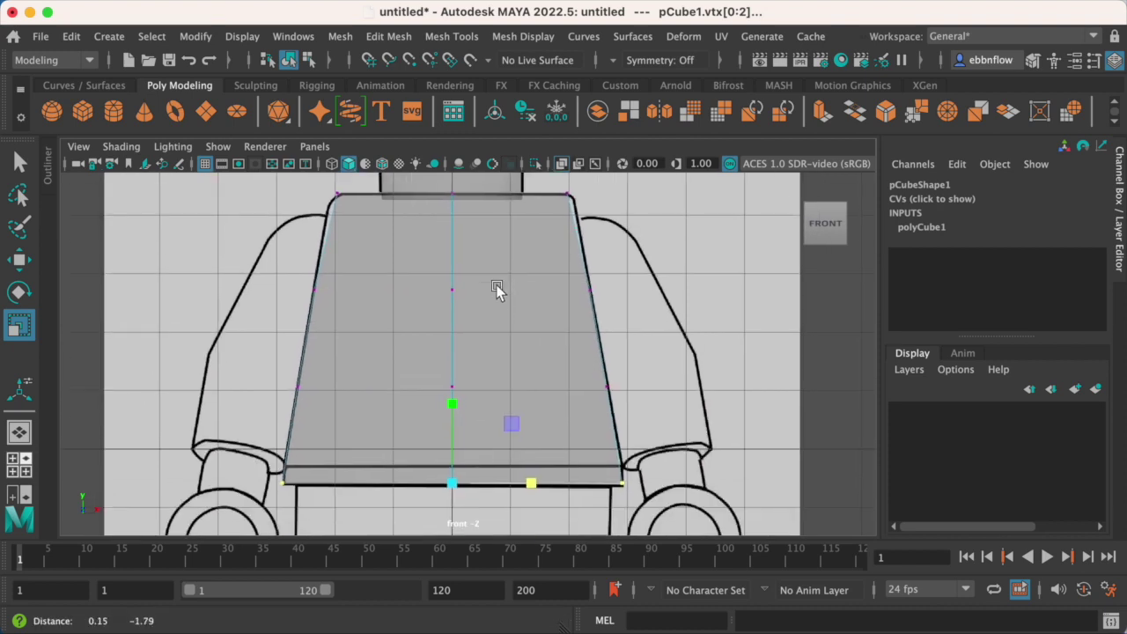
scroll(431, 312, "down", 2)
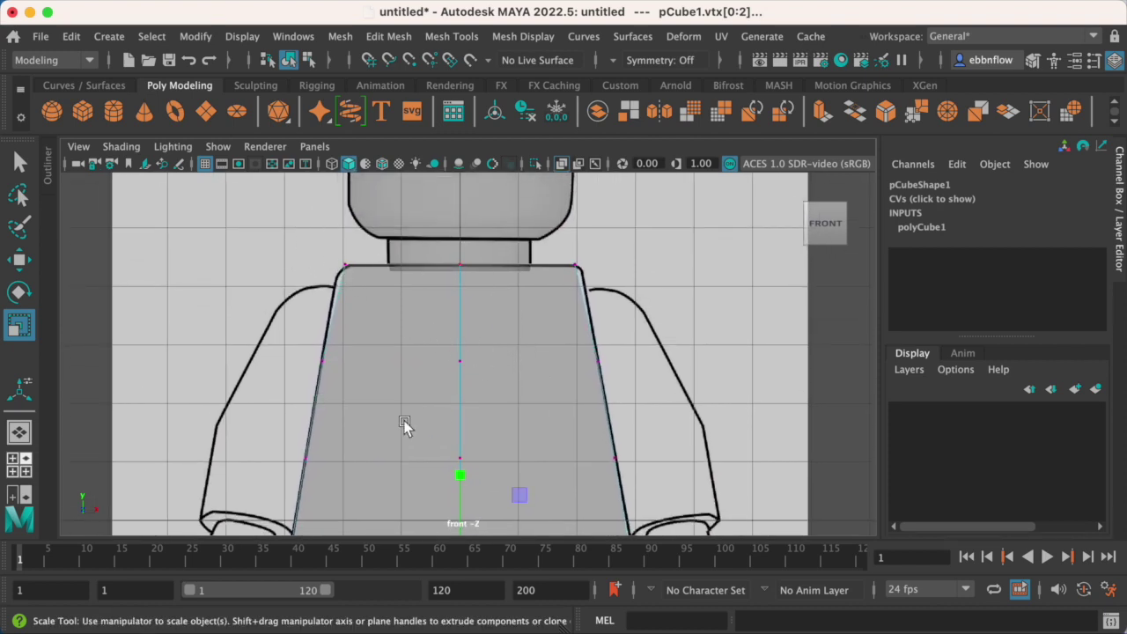
left_click_drag(393, 252, 640, 287)
key("w")
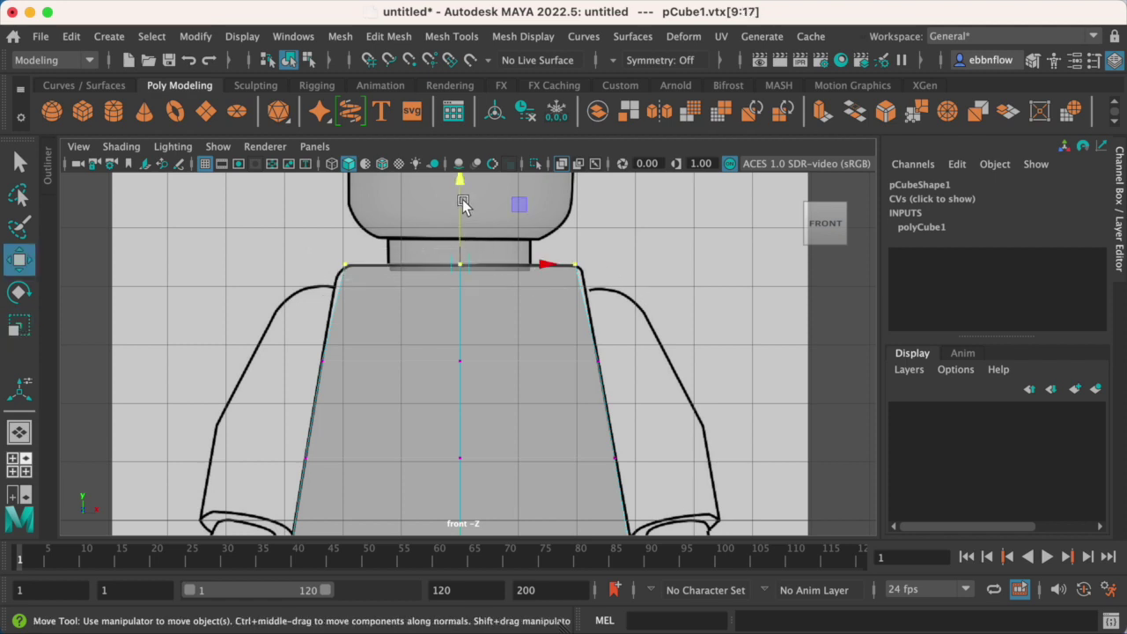
Raise the top vertex row to the shoulder line and widen it to the shoulder corners.
left_click(465, 209)
key("ctrl+z")
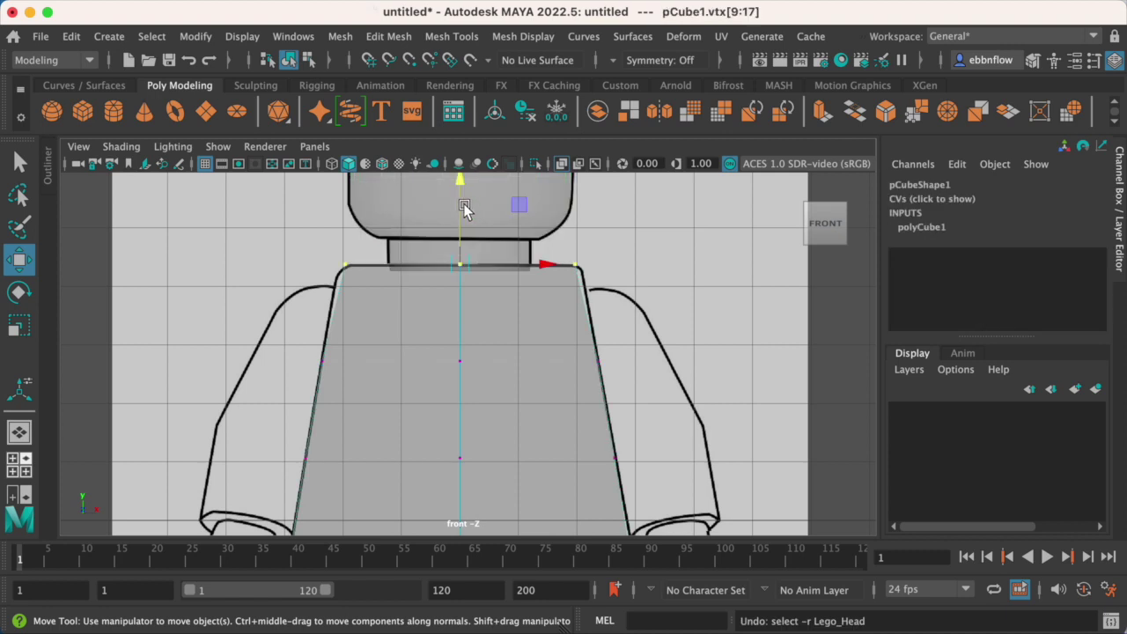
left_click_drag(463, 183, 460, 194)
key("r")
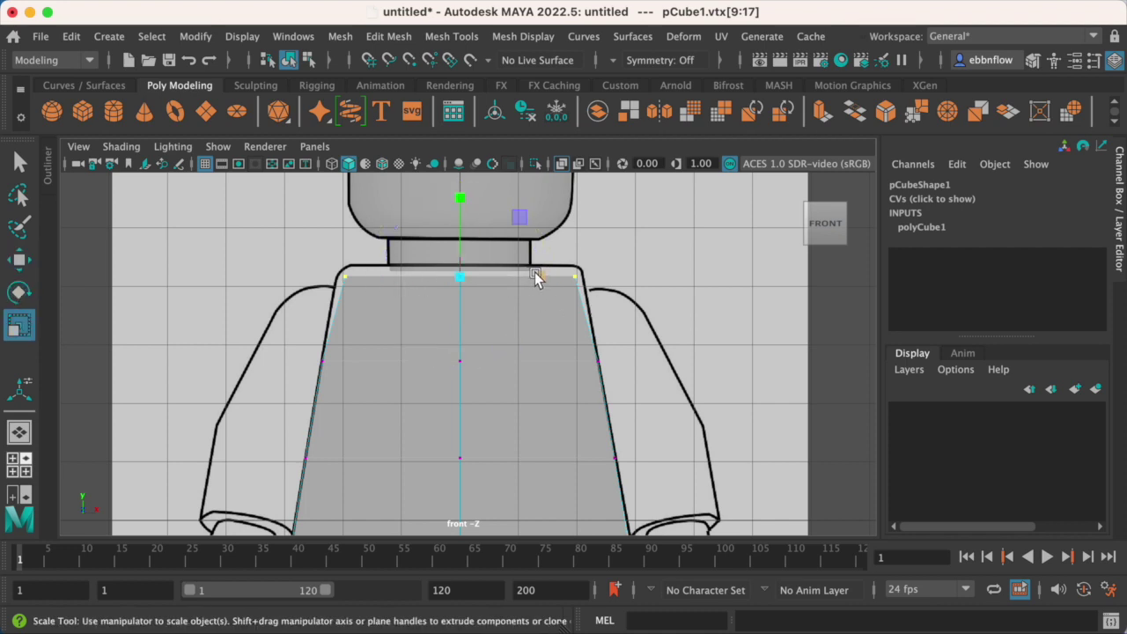
left_click_drag(535, 274, 542, 278)
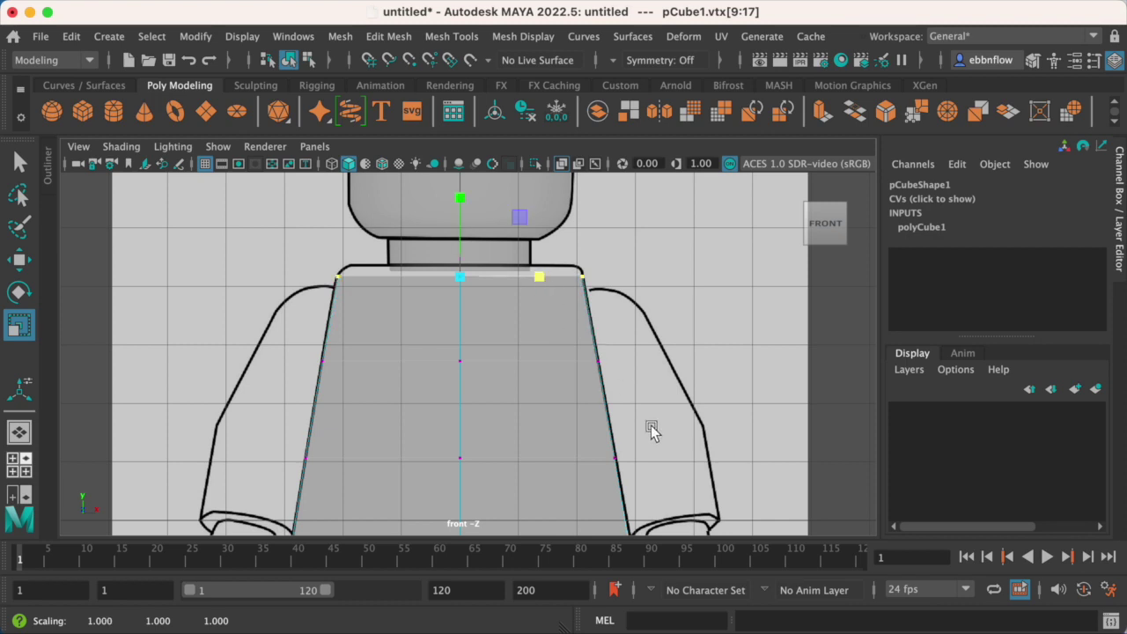
right_click_drag(510, 340, 604, 224)
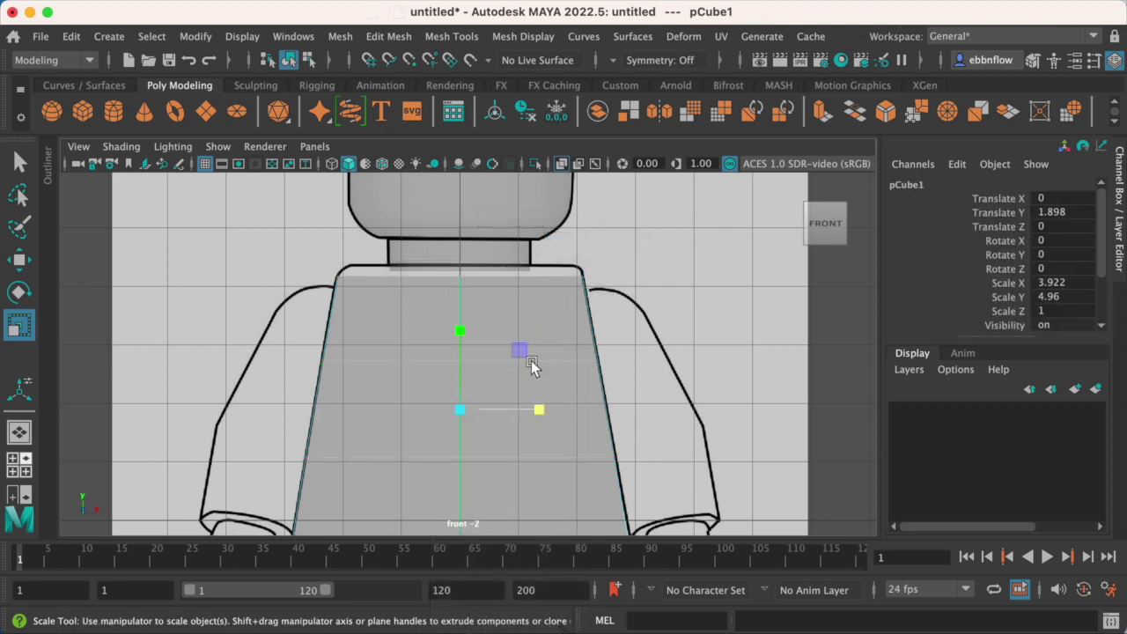
middle_click_drag(515, 480, 547, 369, "alt")
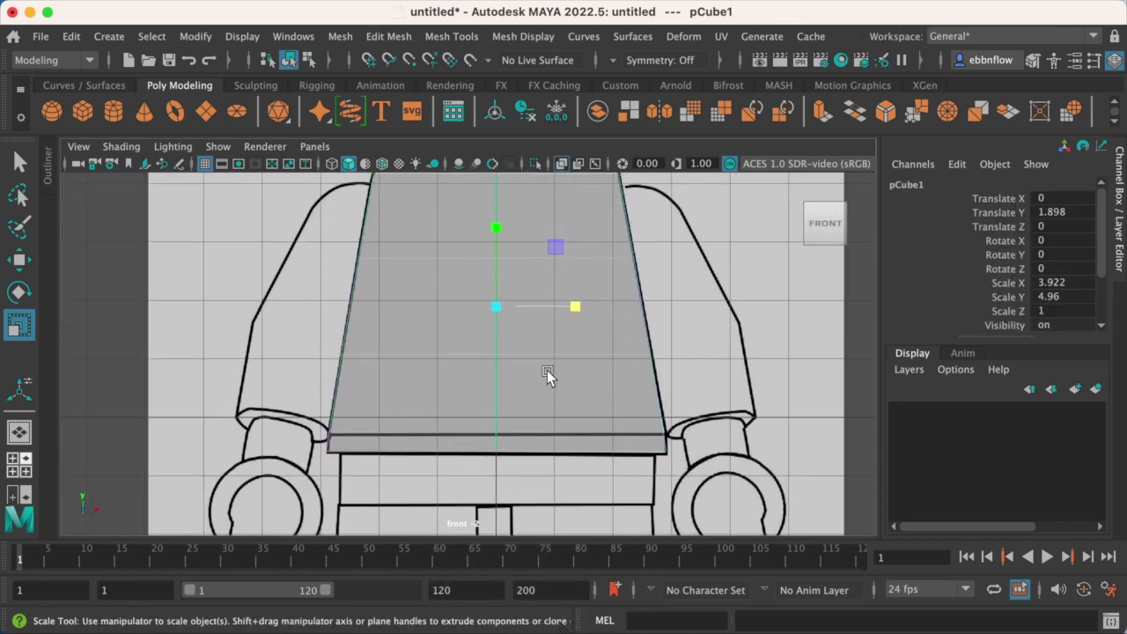
scroll(546, 374, "up", 2)
scroll(543, 393, "down", 4)
scroll(544, 394, "up", 3)
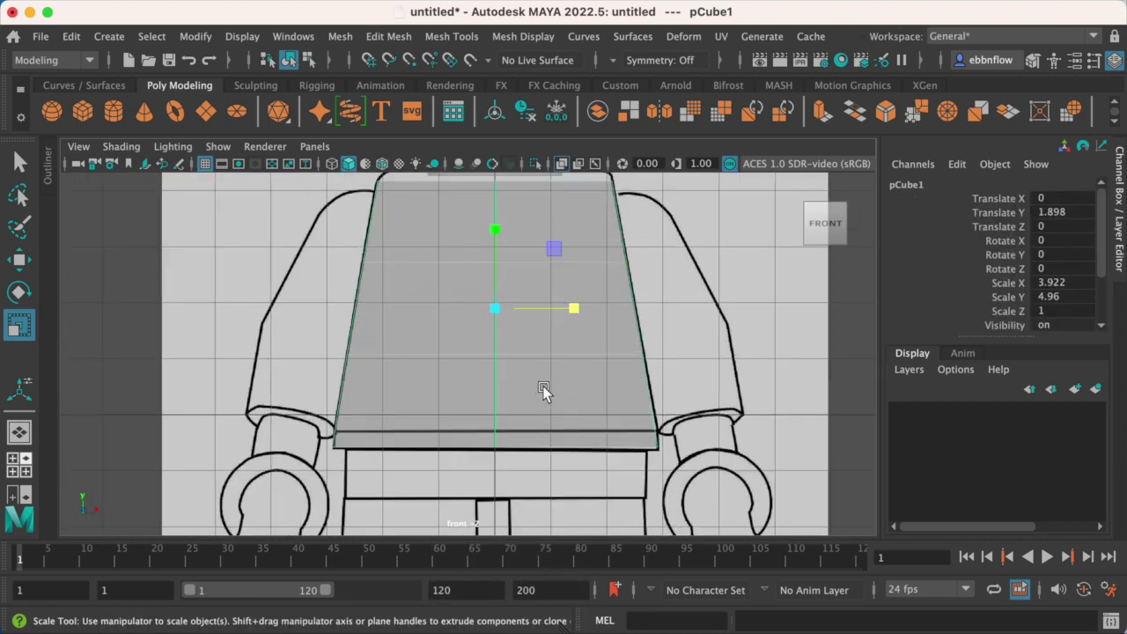
key("space")
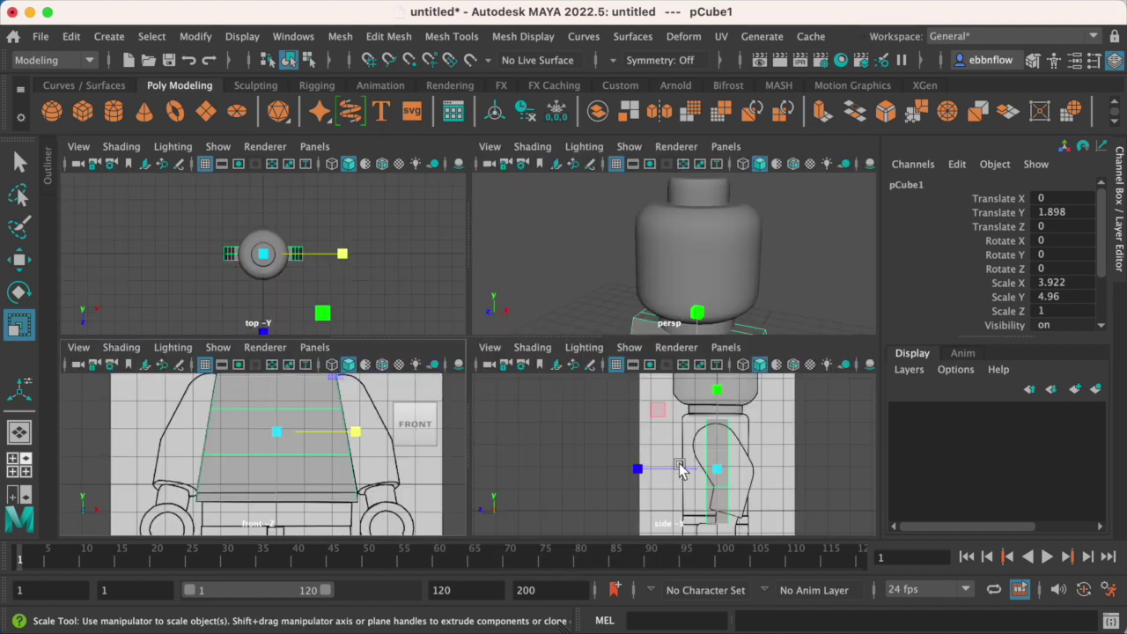
In the side view, scale the block to Z 2.989 and shift it to Translate Z 0.091.
key("space")
middle_click_drag(597, 418, 572, 334, "alt")
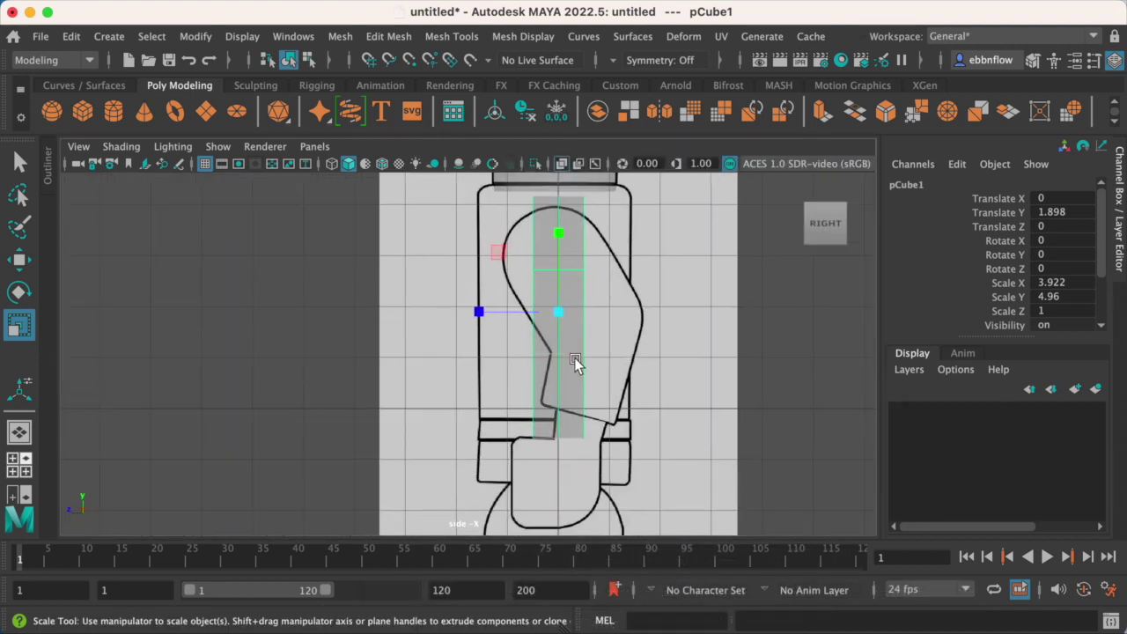
right_click_drag(574, 357, 564, 396, "alt")
middle_click_drag(561, 396, 565, 349, "alt")
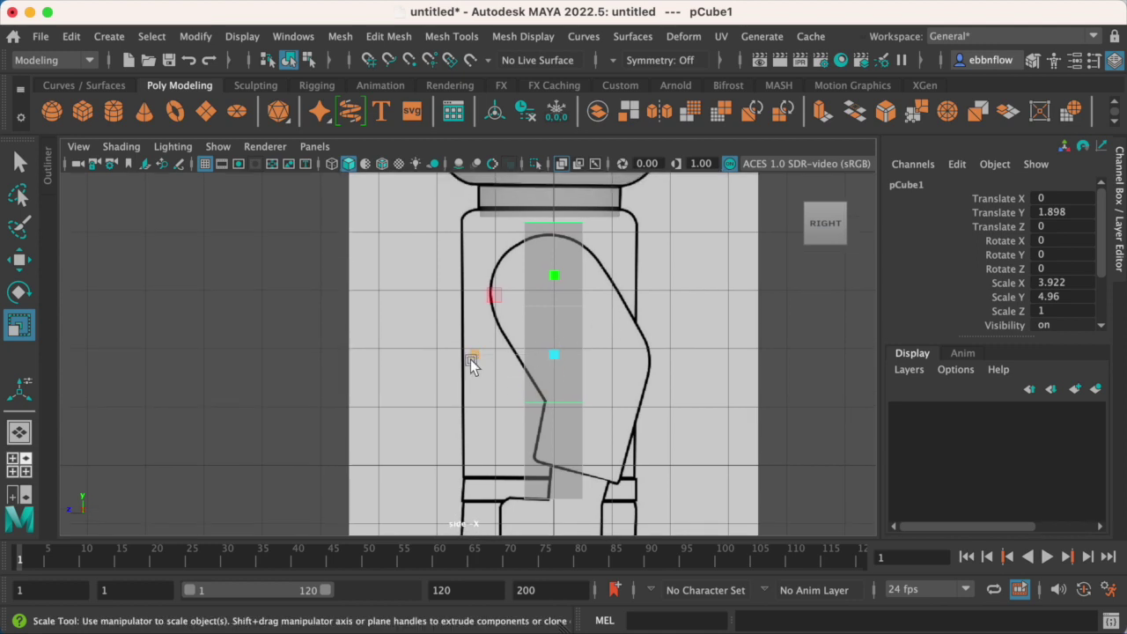
left_click_drag(473, 354, 316, 355)
key("w")
left_click_drag(467, 354, 458, 353)
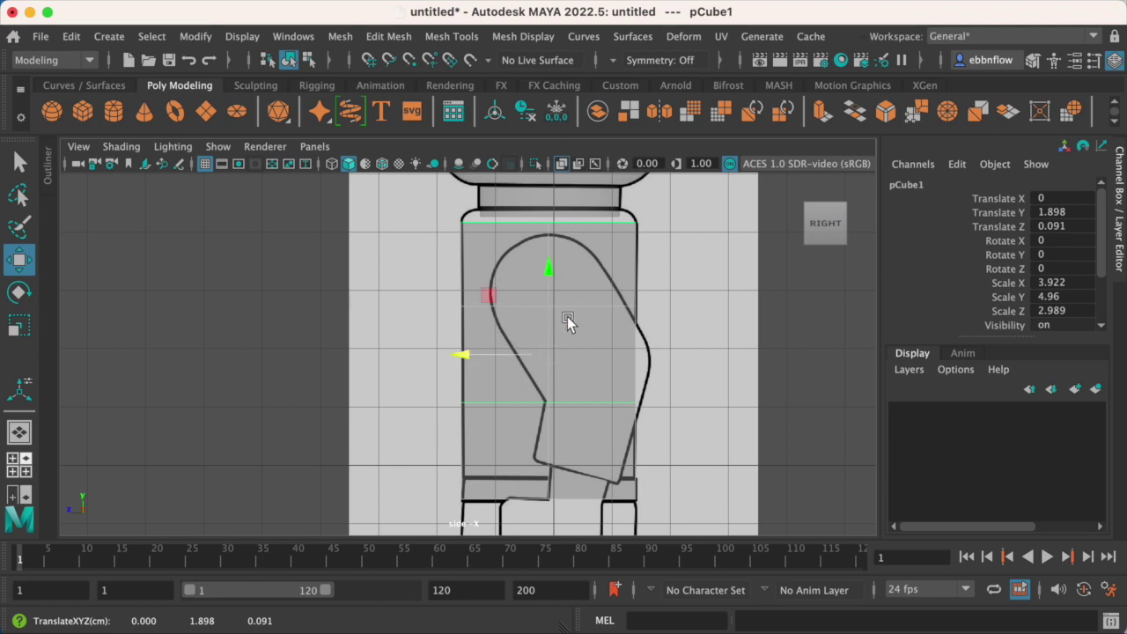
Check the fitted block in the perspective view, orbiting to look down on it.
middle_click_drag(509, 268, 494, 343, "alt")
scroll(490, 343, "up", 1)
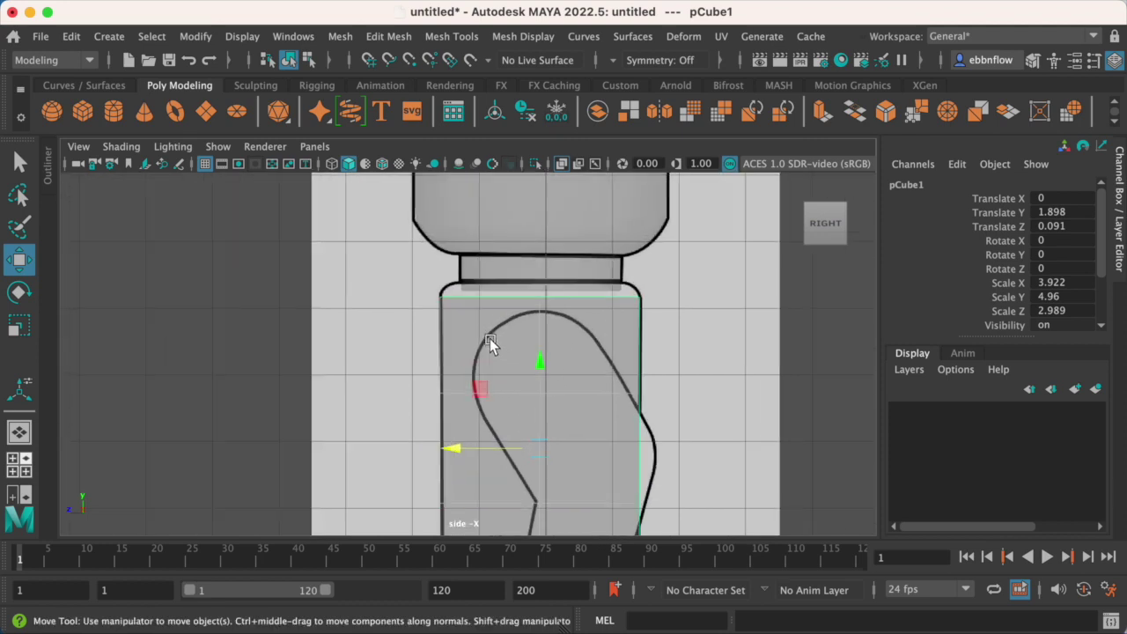
key("space")
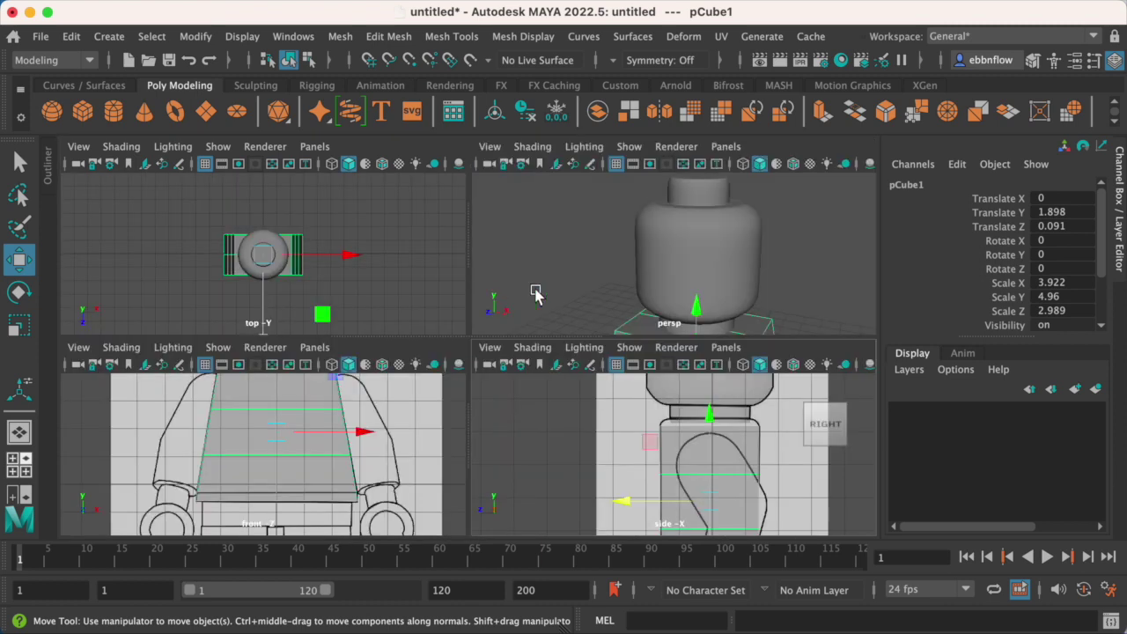
key("space")
middle_click_drag(606, 378, 596, 256, "alt")
left_click_drag(596, 256, 518, 273, "alt")
right_click_drag(519, 266, 519, 317)
Select the block's four top faces.
left_click(539, 352)
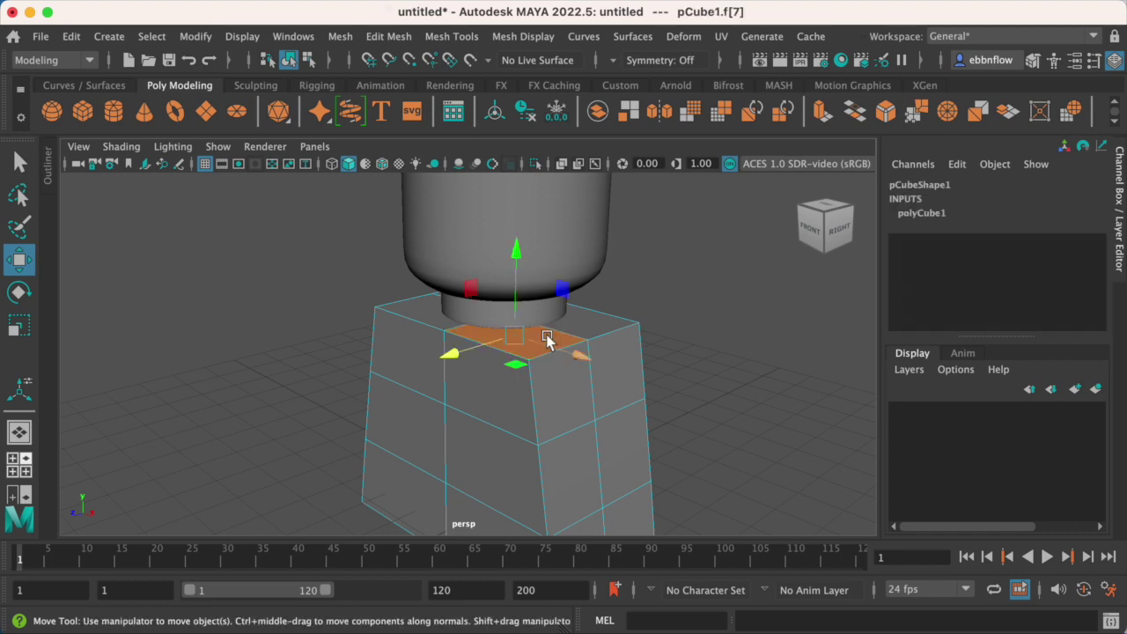
left_click_drag(479, 327, 441, 335, "alt")
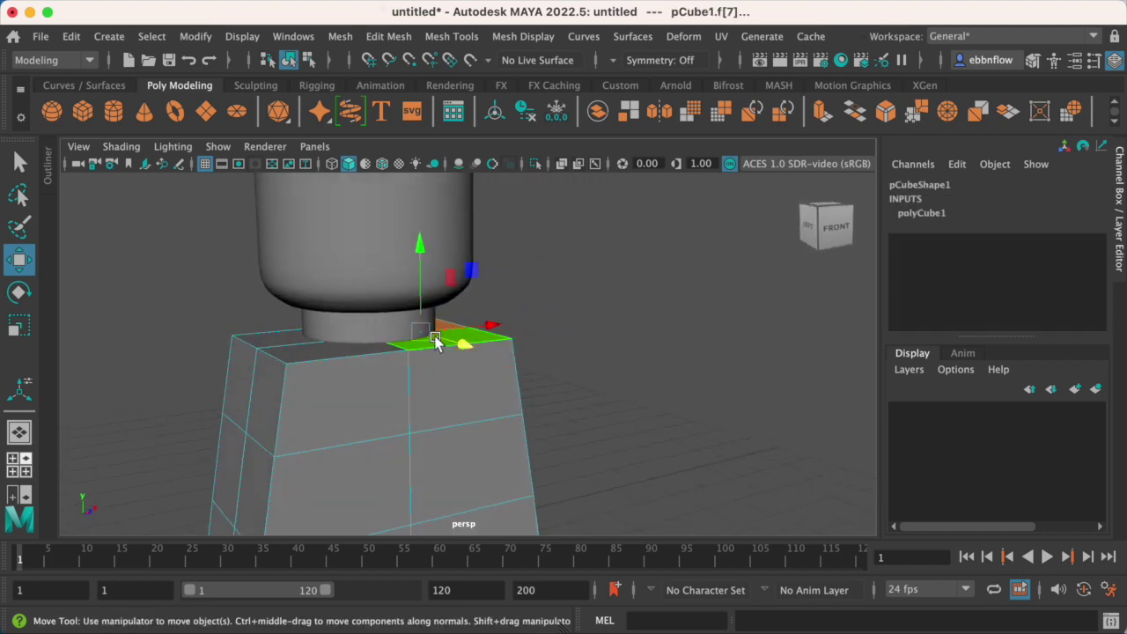
left_click(361, 347, "shift")
left_click(271, 341, "shift")
key("space")
key("space")
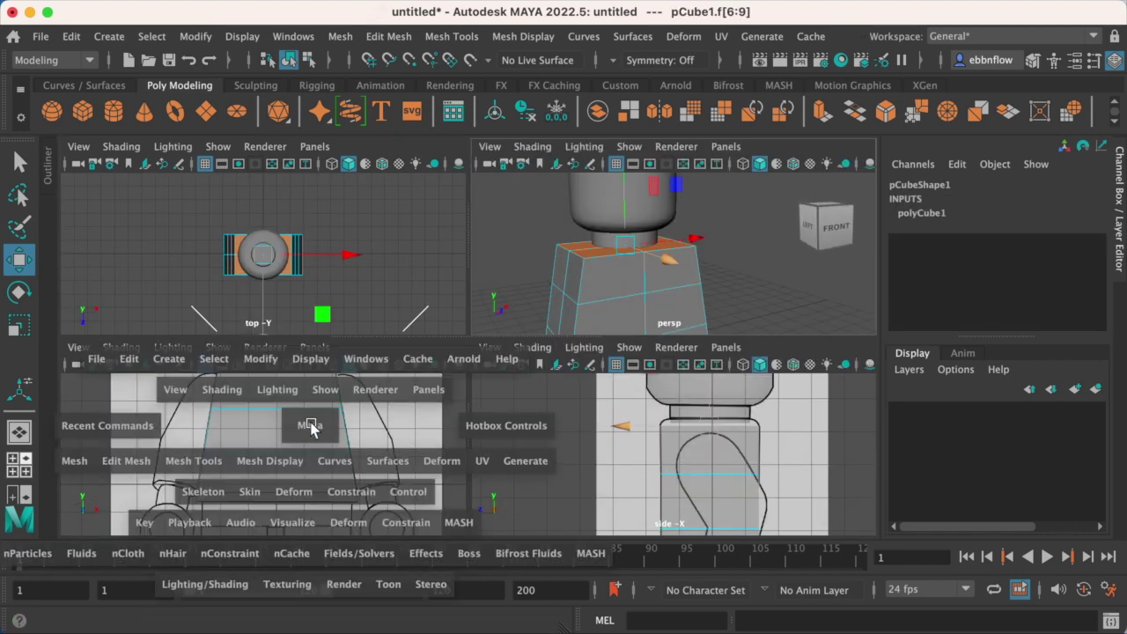
scroll(355, 403, "down", 2)
scroll(396, 379, "up", 5)
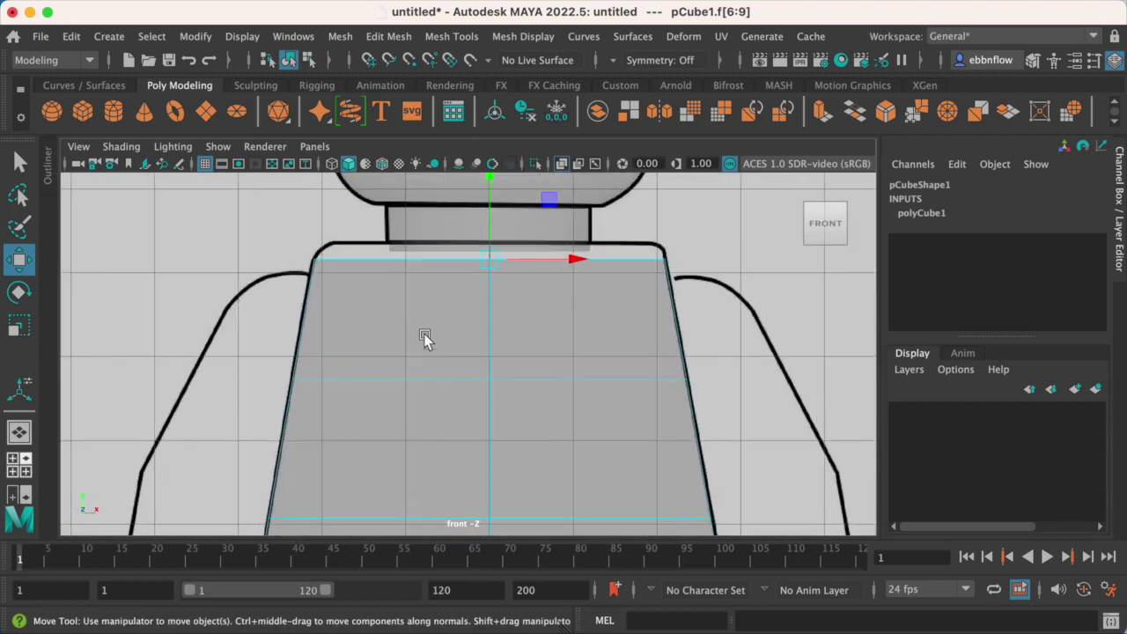
middle_click_drag(417, 375, 401, 410, "alt")
Extrude the top faces, raise them to the shoulder line and scale them inward.
key("ctrl+e")
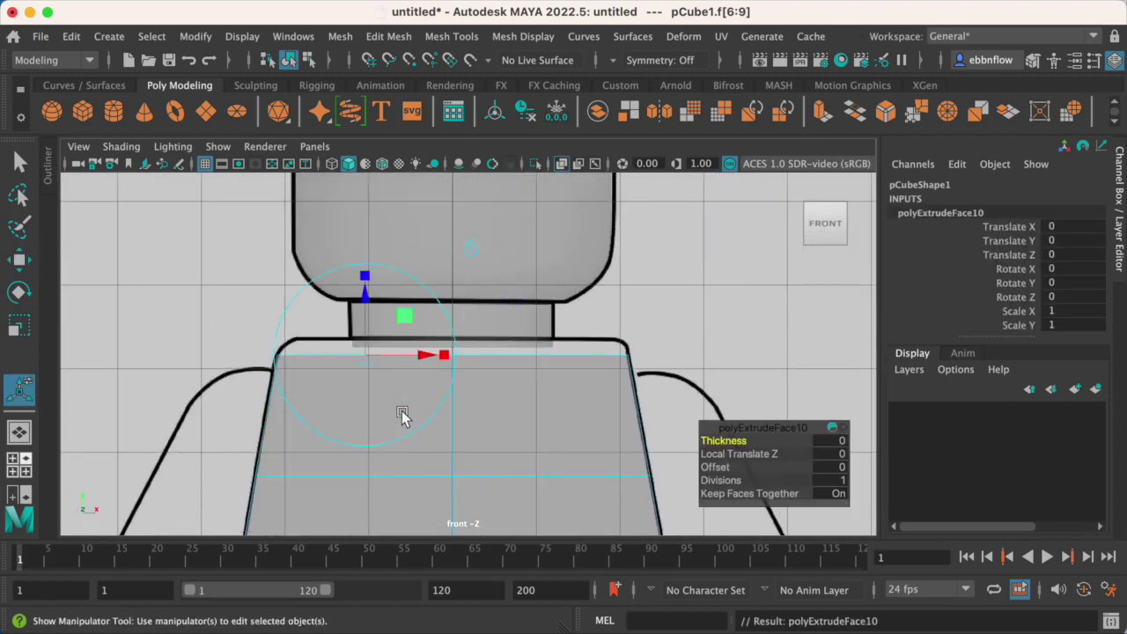
key("w")
left_click_drag(451, 273, 448, 256)
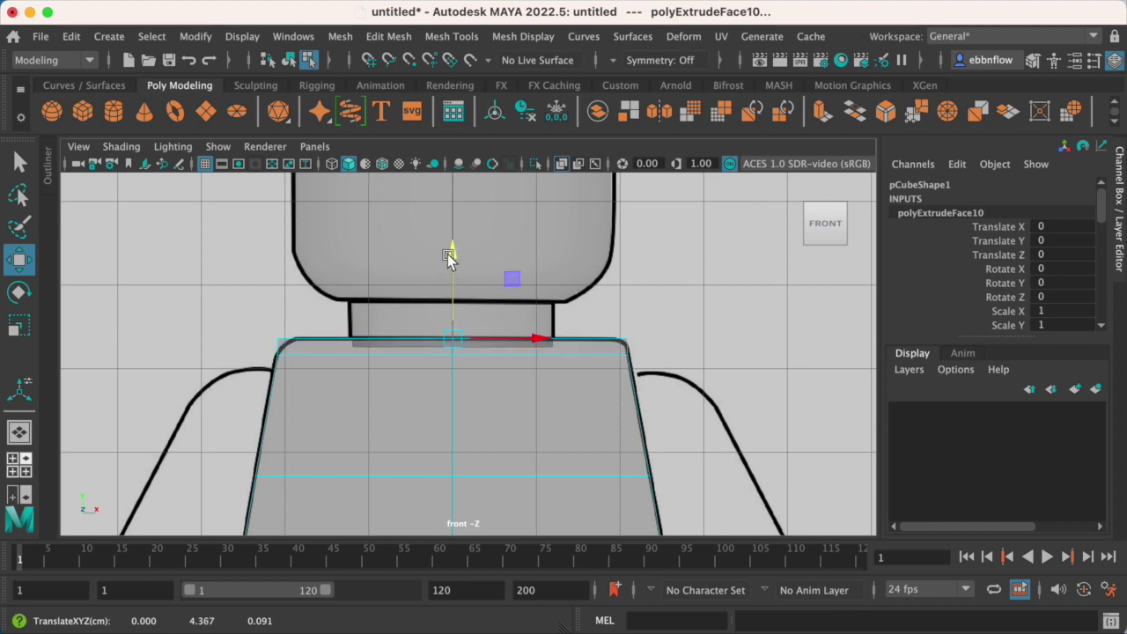
key("e")
key("r")
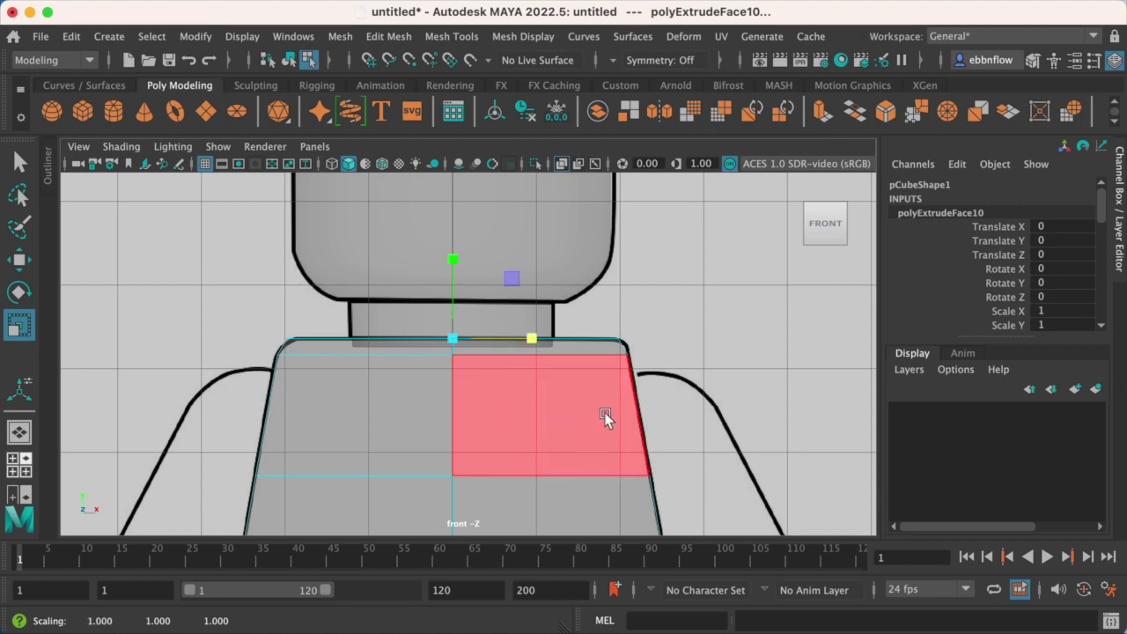
Inspect the new shoulder cap in the side and perspective views.
key("space")
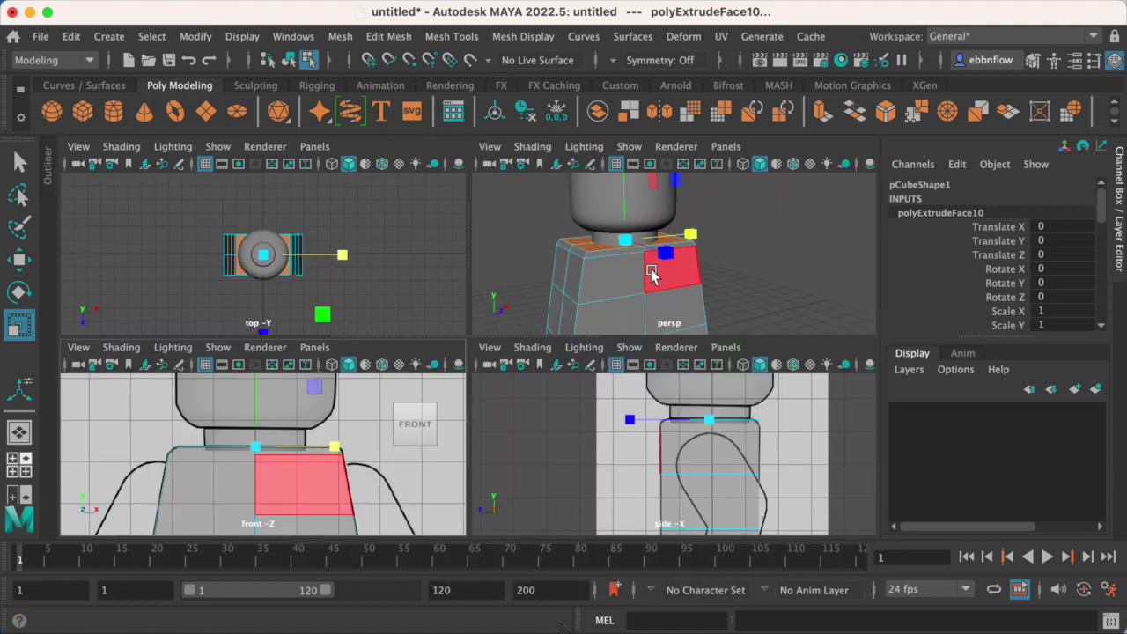
key("space")
key("space")
key("space")
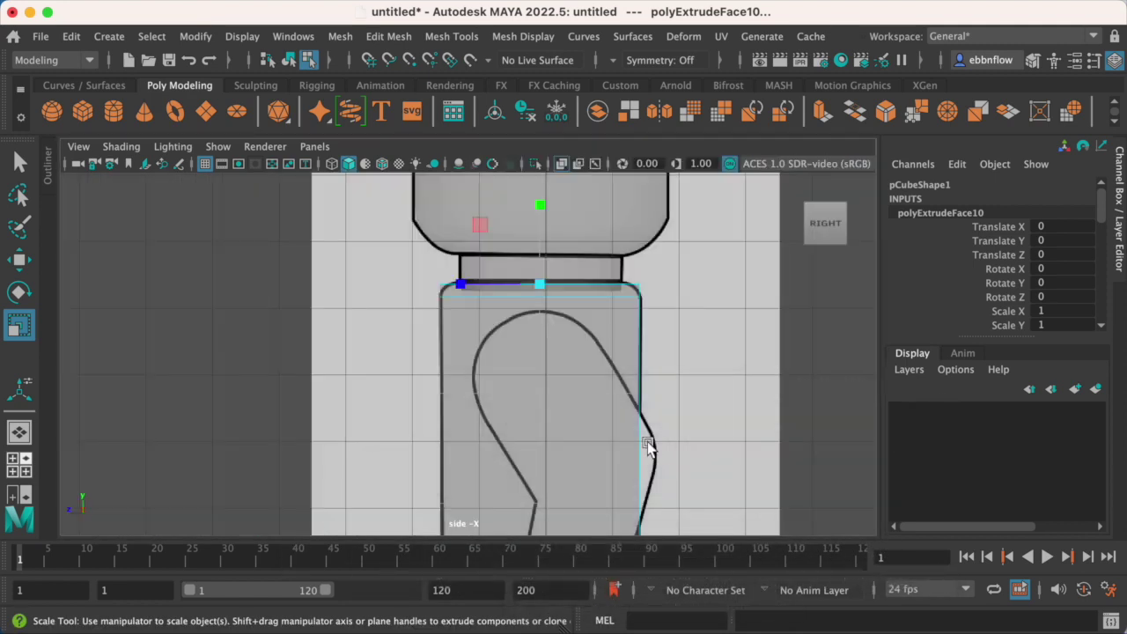
scroll(647, 446, "up", 8)
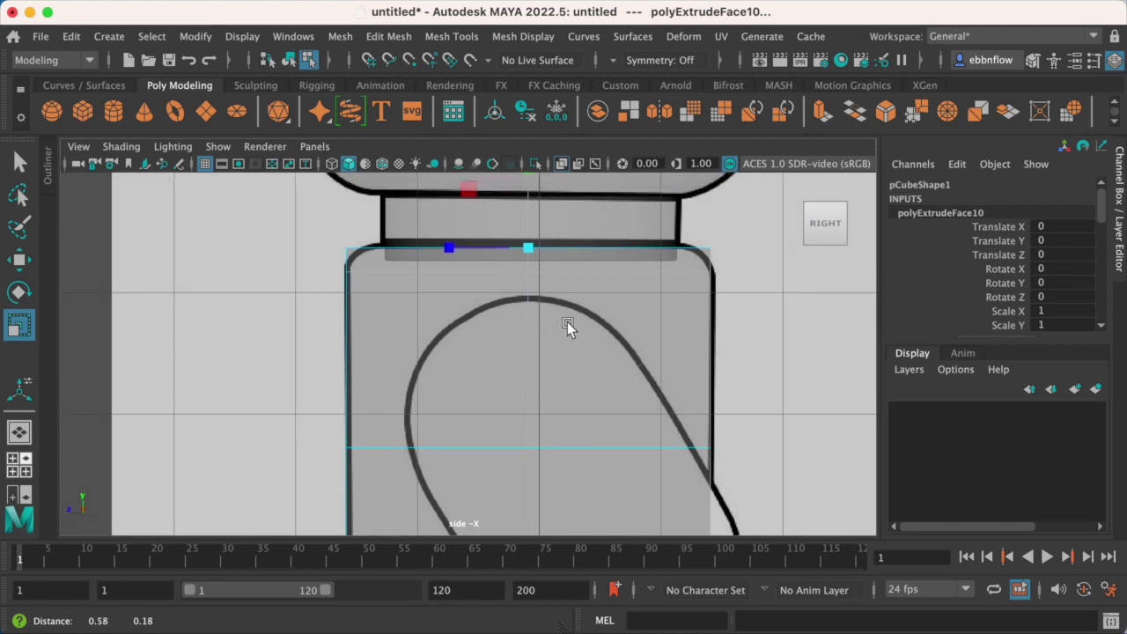
middle_click_drag(568, 327, 558, 360, "alt")
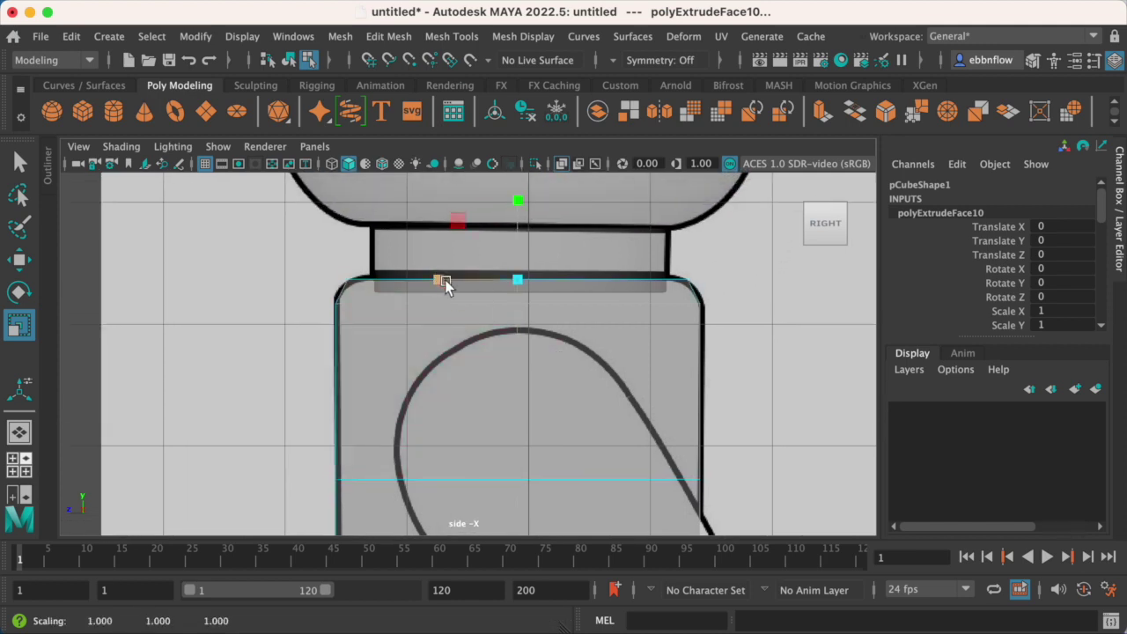
middle_click_drag(550, 397, 467, 372, "alt")
key("space")
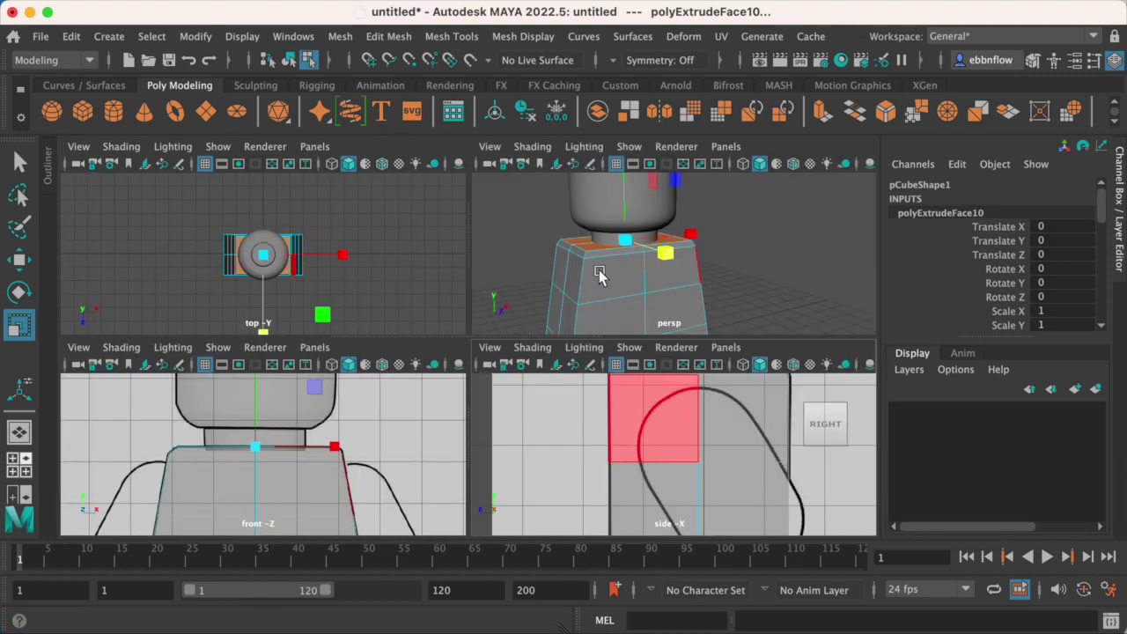
key("space")
left_click_drag(584, 360, 540, 352, "alt")
left_click(495, 317)
left_click_drag(495, 317, 501, 275, "alt")
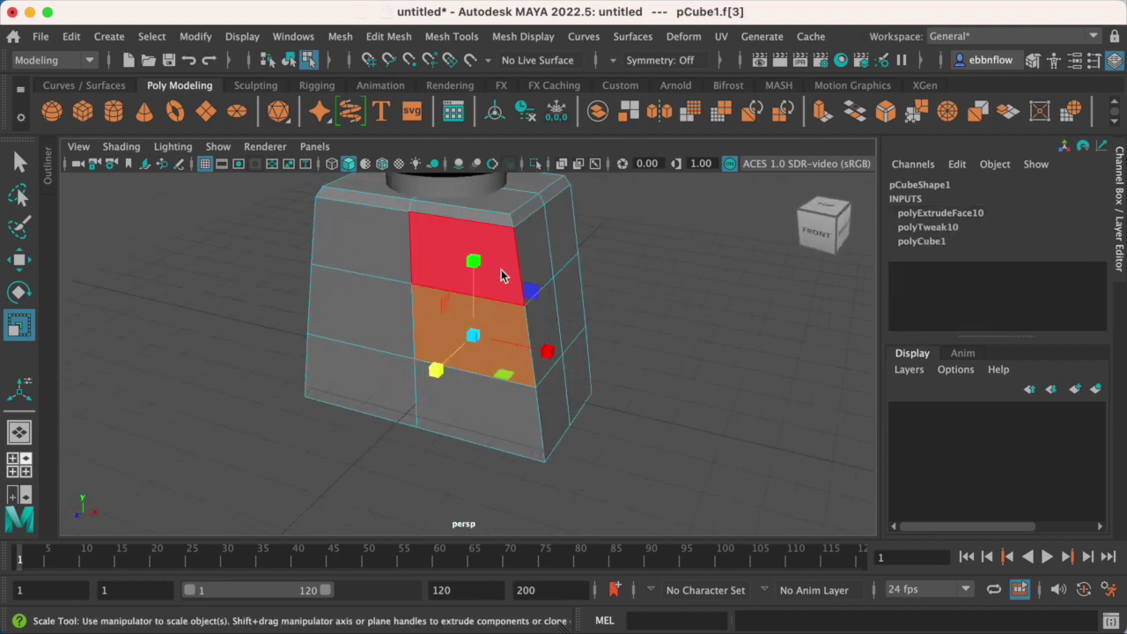
right_click_drag(501, 275, 563, 243)
left_click(599, 355)
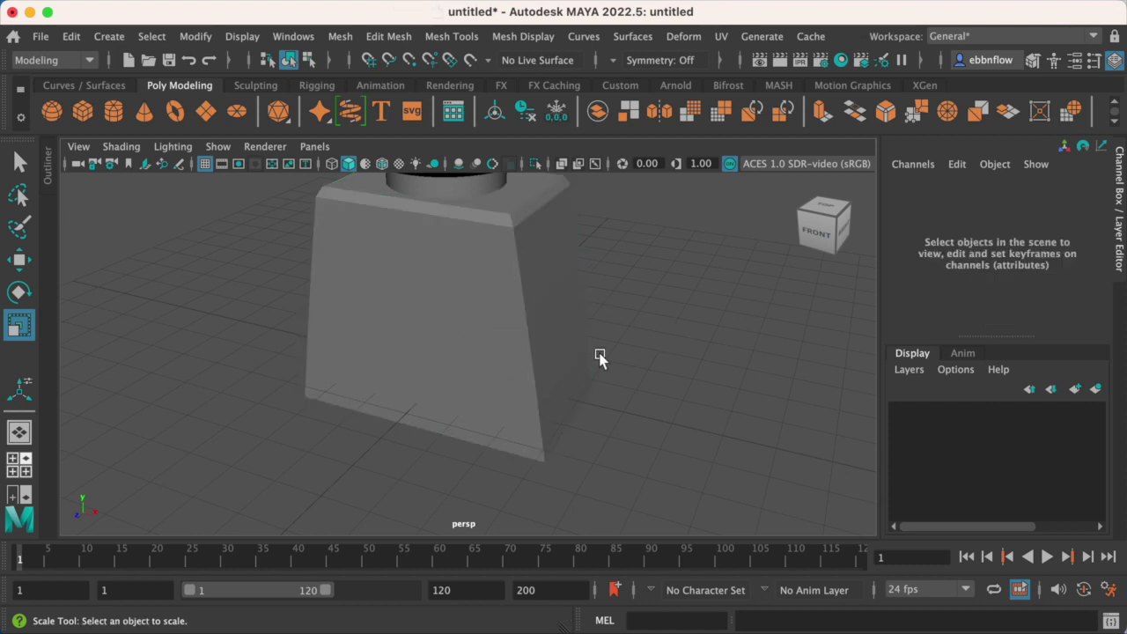
left_click_drag(598, 355, 484, 343, "alt")
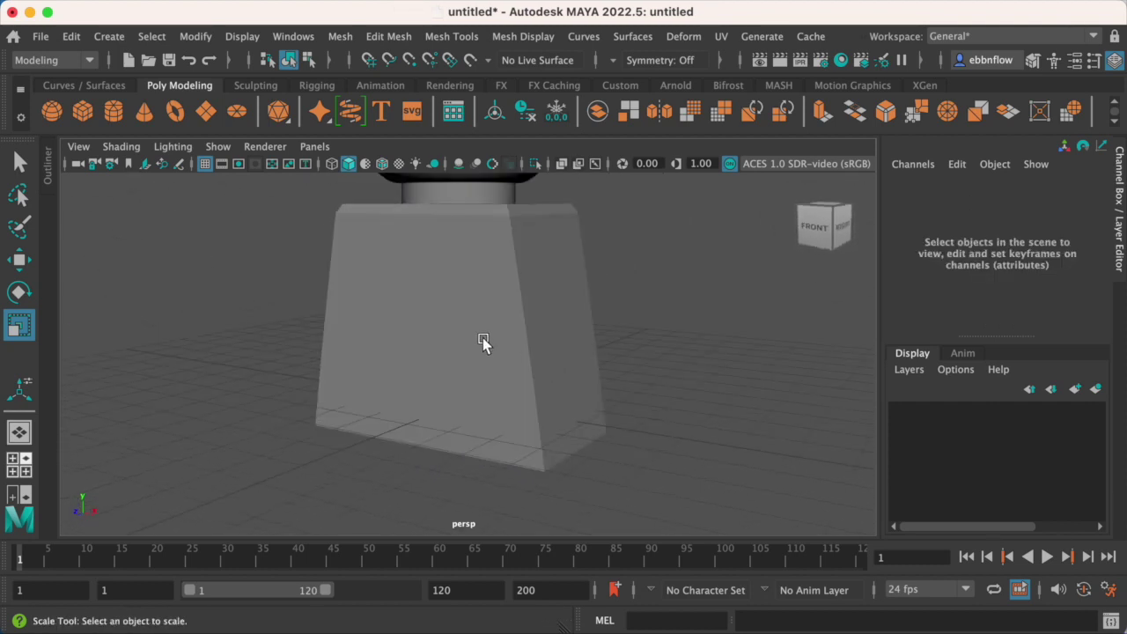
left_click(490, 348)
key("3")
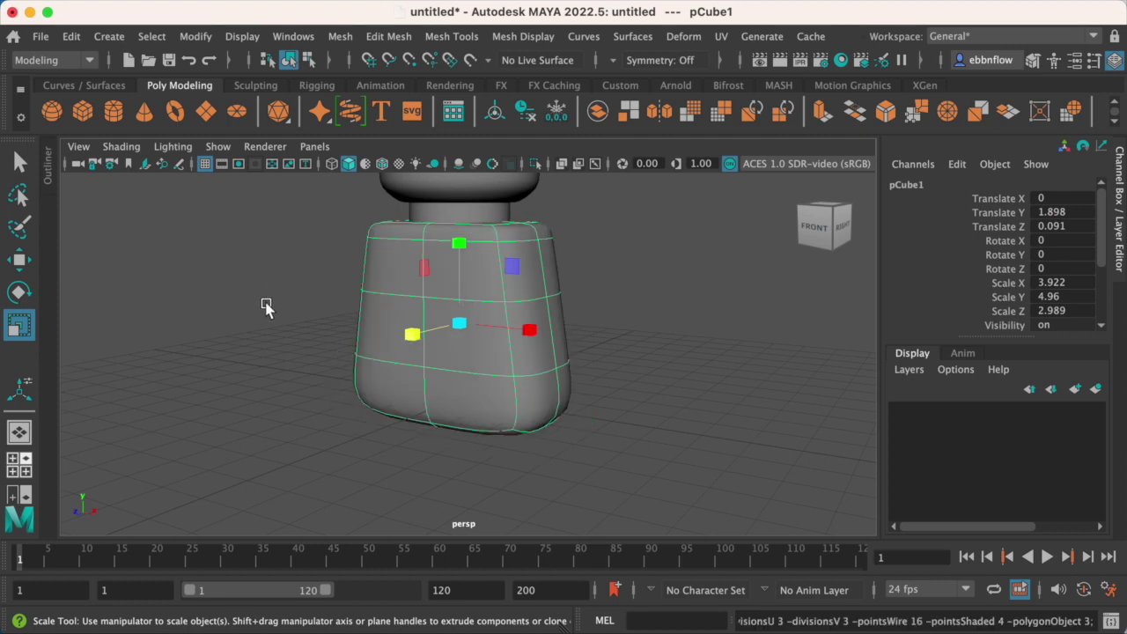
left_click(256, 328)
mouse_move(476, 334)
left_mouse_down("alt")
mouse_move(503, 335)
mouse_move(349, 327)
mouse_move(334, 347)
mouse_move(414, 328)
mouse_move(543, 325)
mouse_move(516, 282)
mouse_move(414, 262)
mouse_move(457, 329)
left_mouse_up("alt")
middle_click_drag(471, 335, 491, 347, "alt")
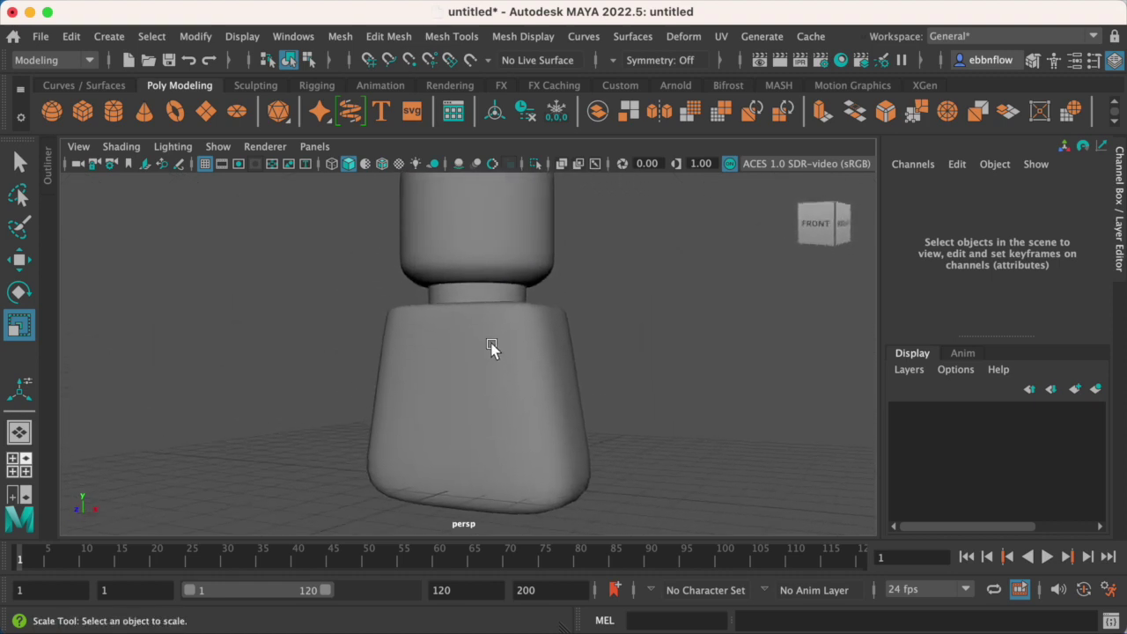
left_click_drag(481, 350, 462, 315, "alt")
left_click(485, 388)
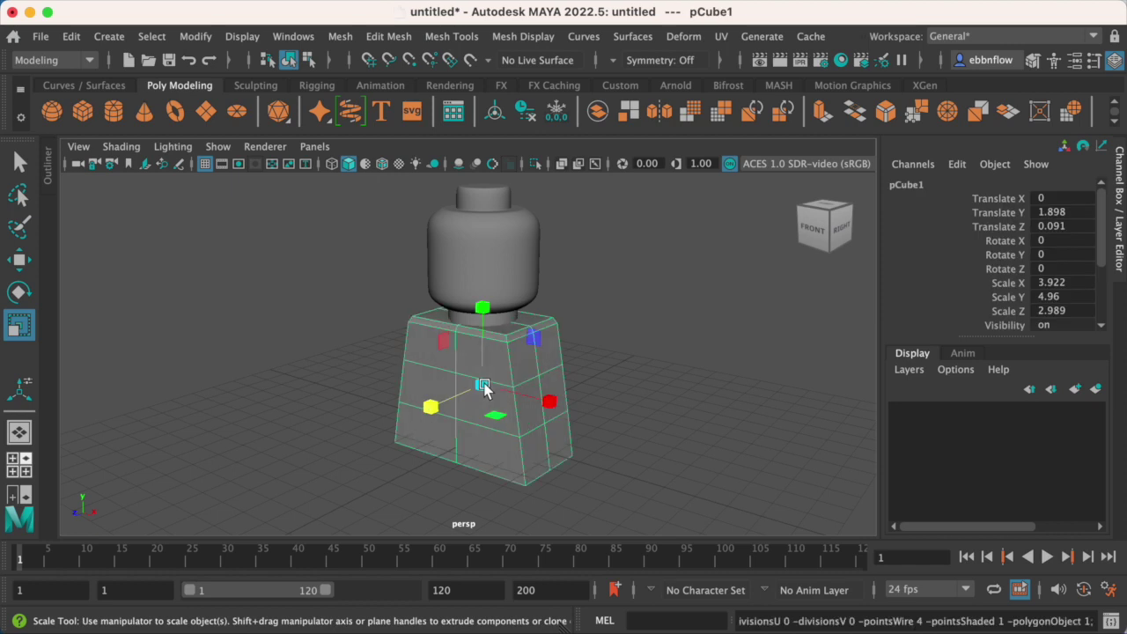
middle_click_drag(484, 388, 503, 378, "alt")
left_click_drag(503, 378, 546, 343, "alt")
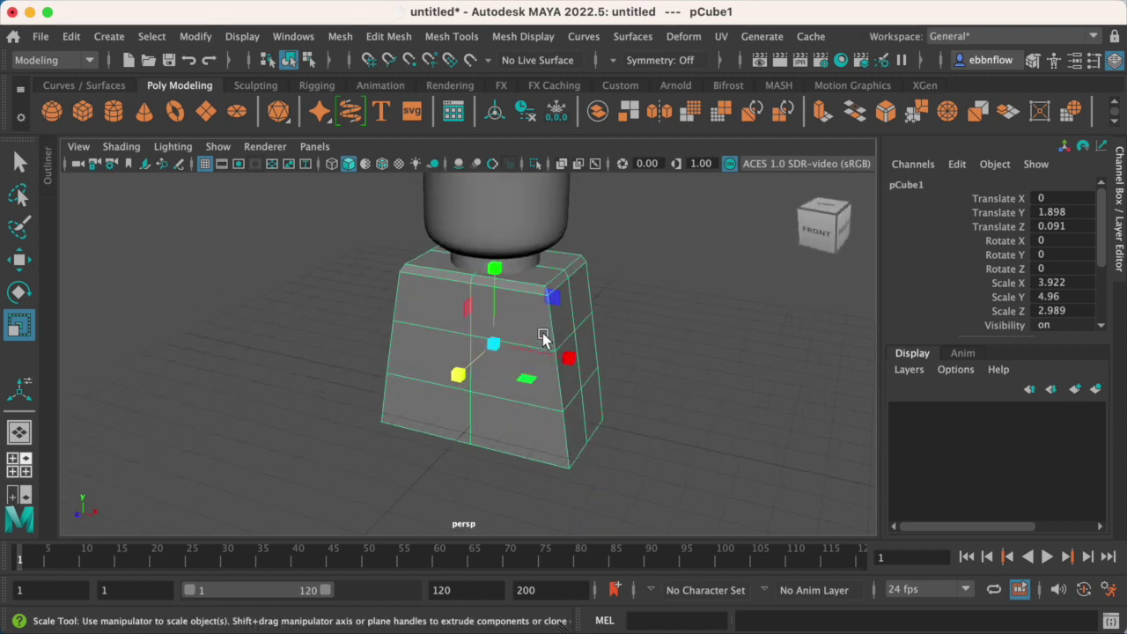
Insert a holding edge loop near the block's right edge.
left_click(451, 37)
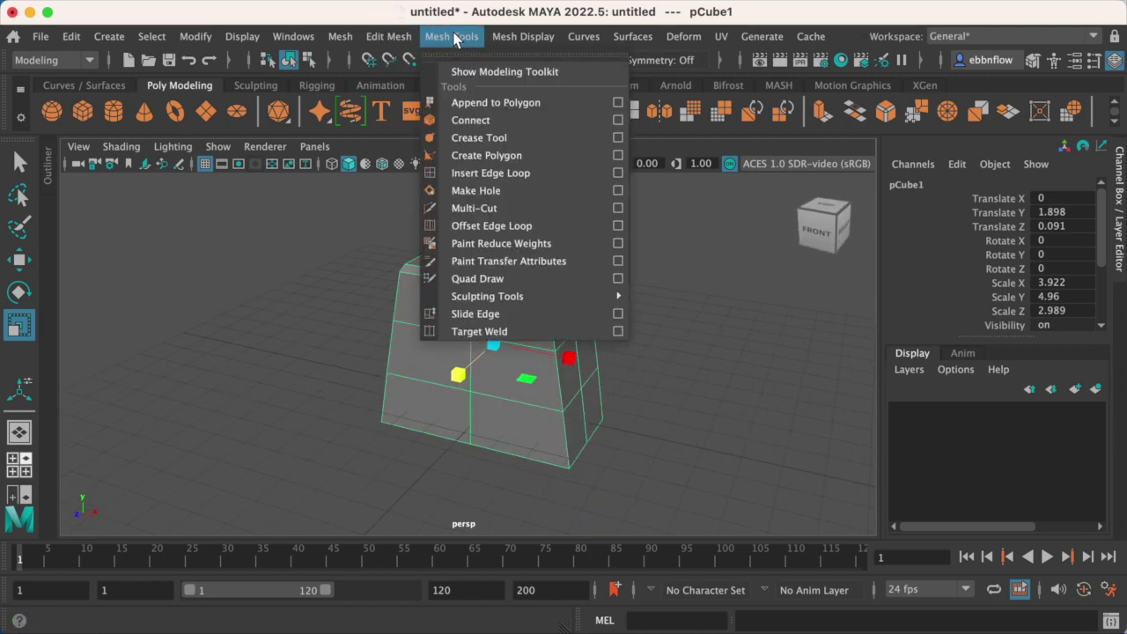
left_click(522, 173)
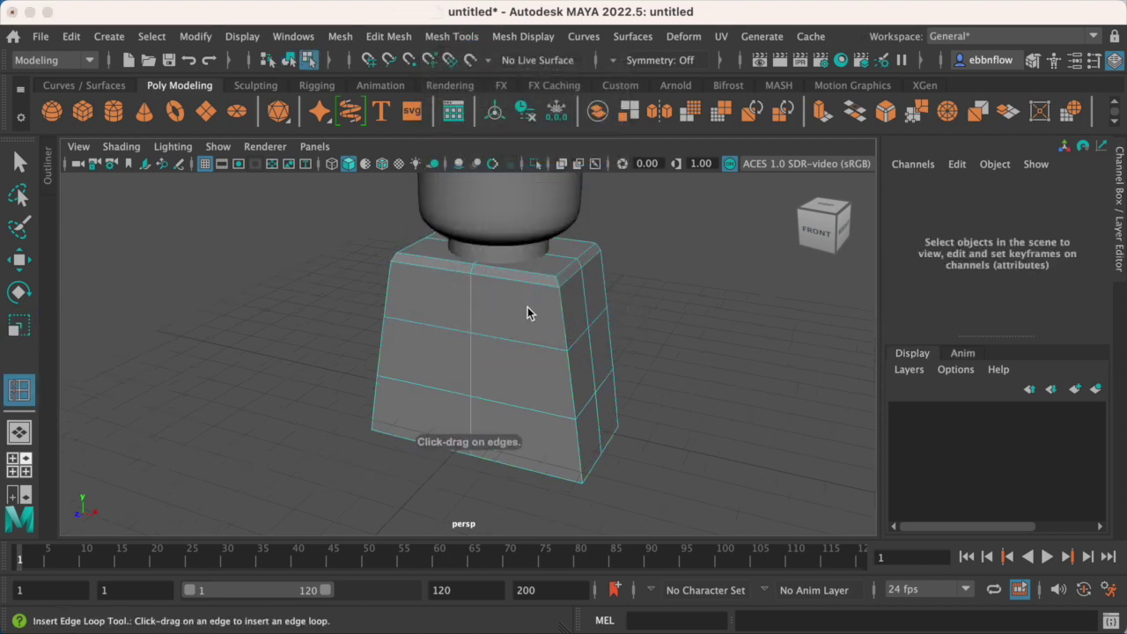
left_click_drag(555, 352, 555, 356)
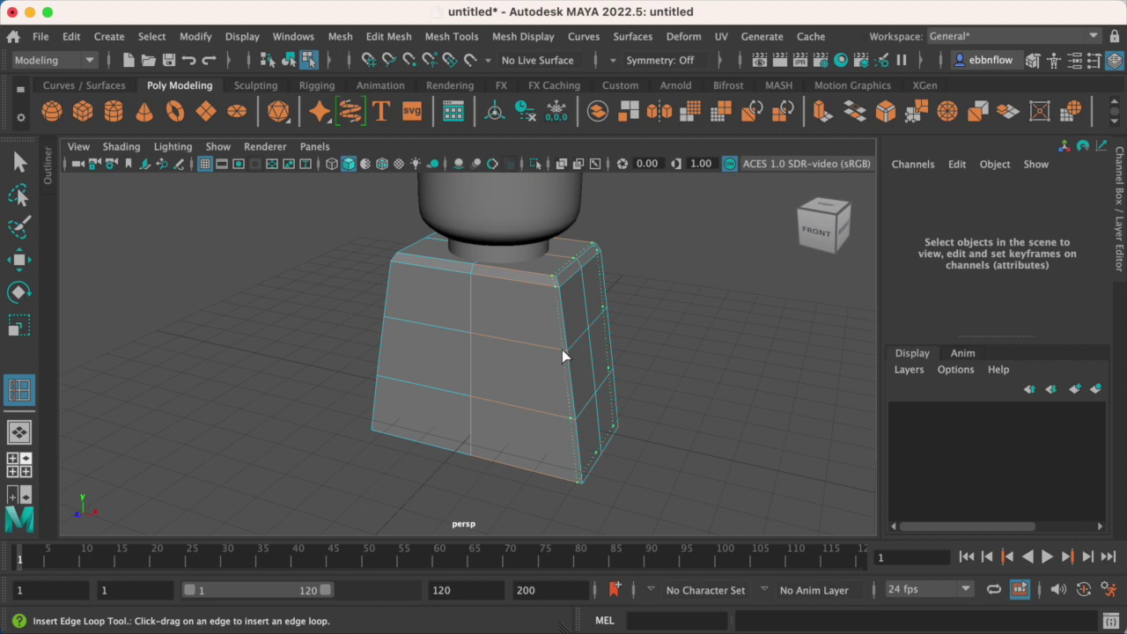
left_click_drag(562, 349, 584, 322)
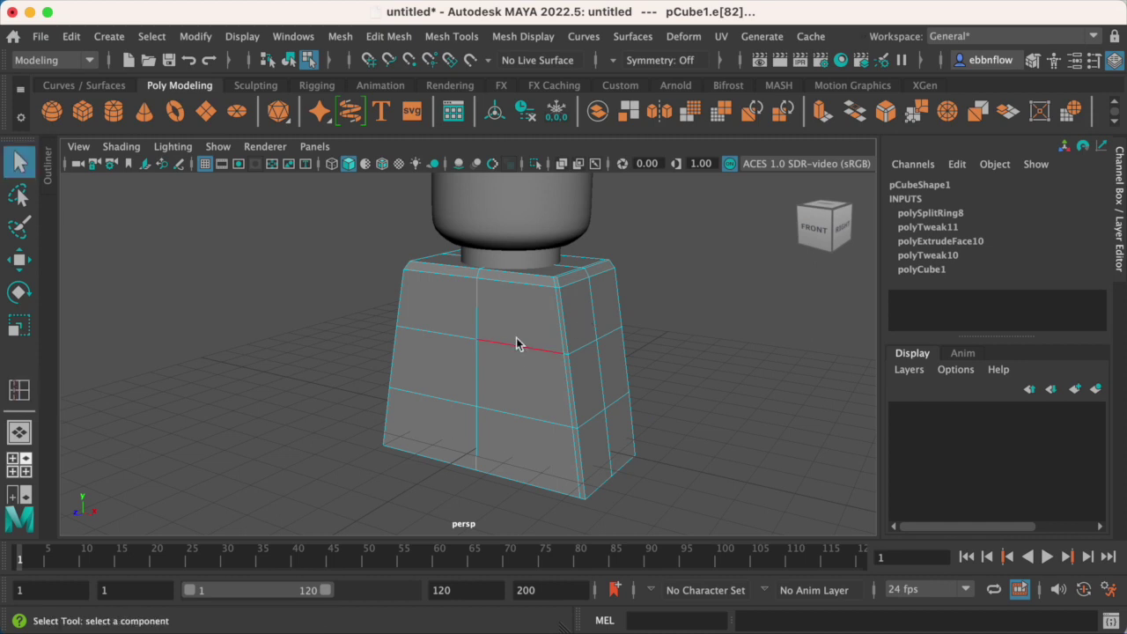
Preview the torso smoothed with key 3 and orbit to inspect the rounded corners.
right_click_drag(517, 343, 535, 333)
key("3")
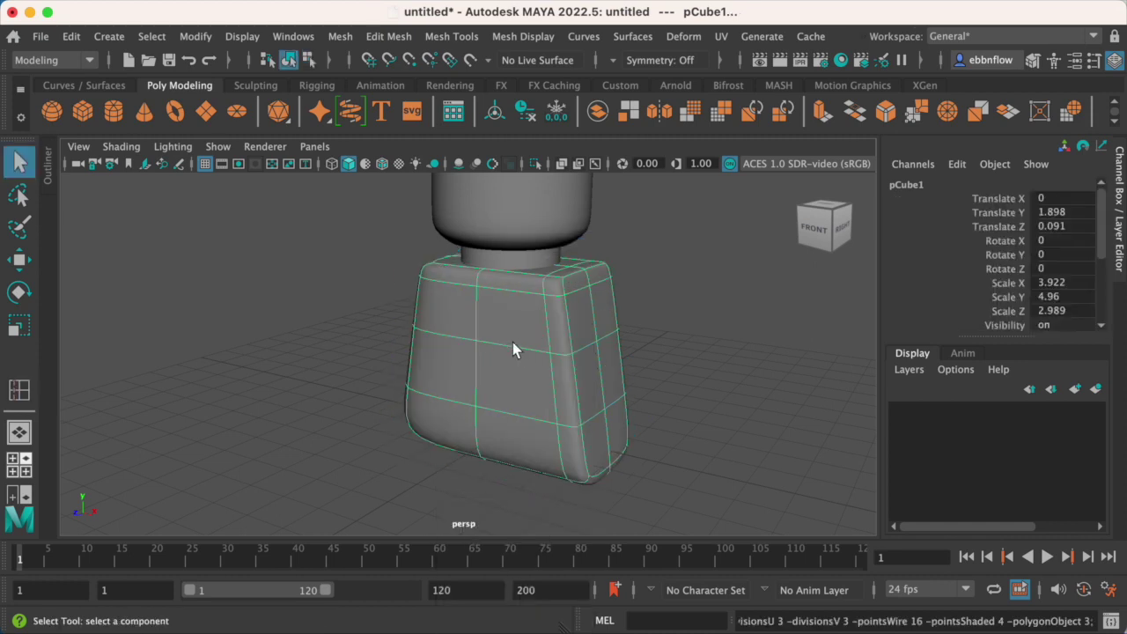
left_click(365, 375)
left_click_drag(607, 386, 542, 390, "alt")
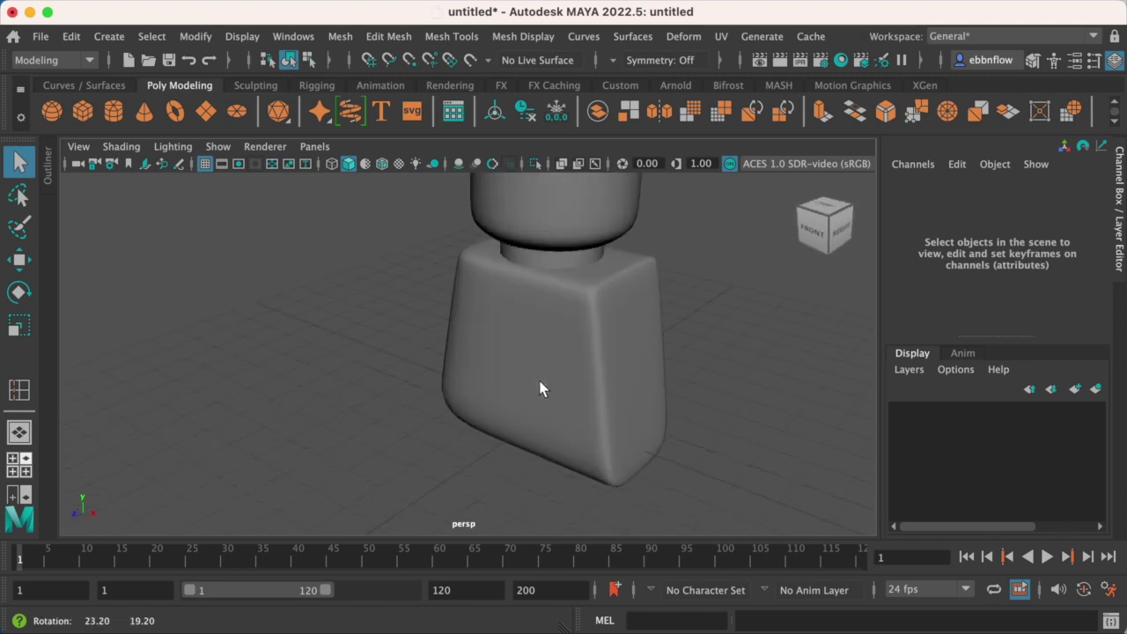
left_click_drag(569, 331, 553, 392, "alt")
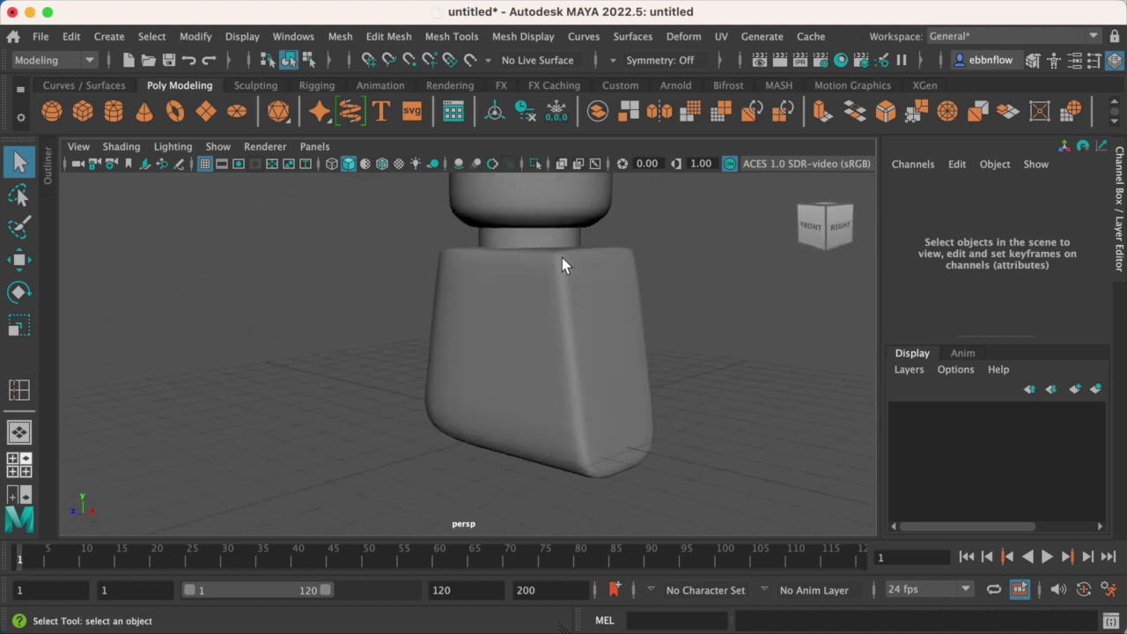
left_click(579, 297)
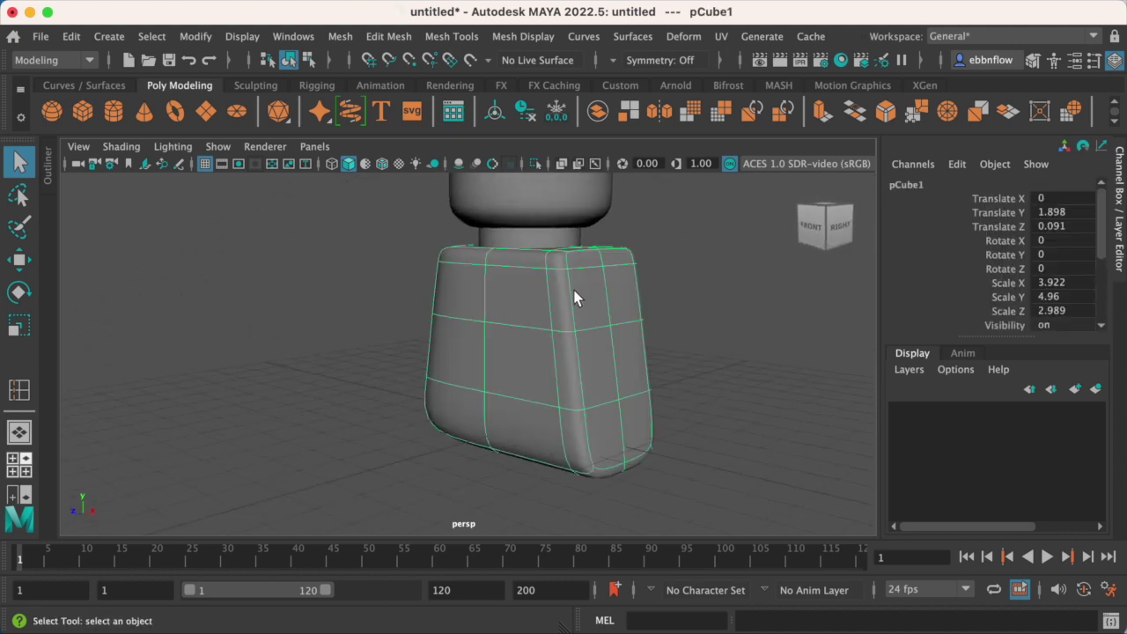
With smoothing off, insert two edge loops close to the torso's top edges.
key("1")
left_click_drag(556, 316, 554, 258, "alt")
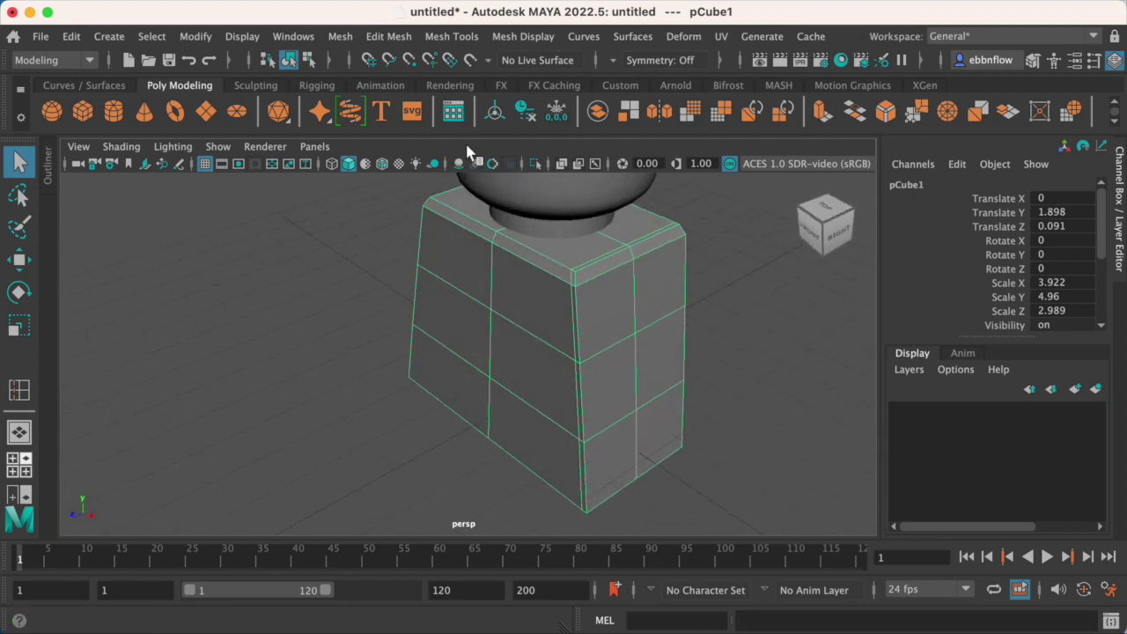
left_click(460, 41)
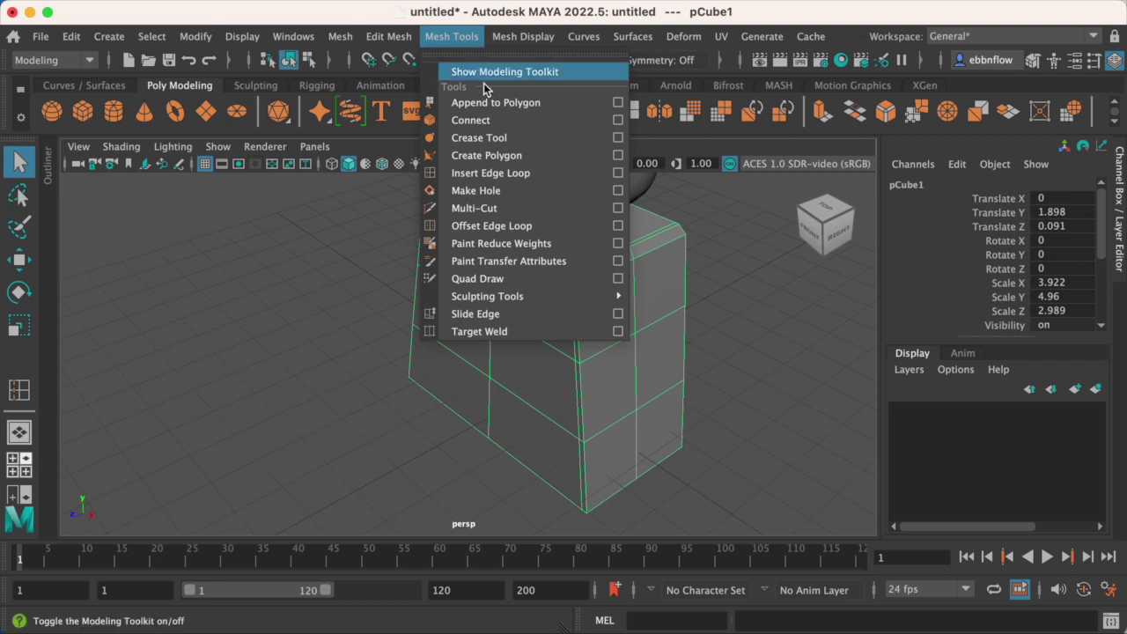
left_click(501, 172)
mouse_move(546, 290)
left_mouse_down("alt")
mouse_move(626, 360)
mouse_move(568, 336)
mouse_move(551, 294)
mouse_move(556, 306)
left_mouse_up("alt")
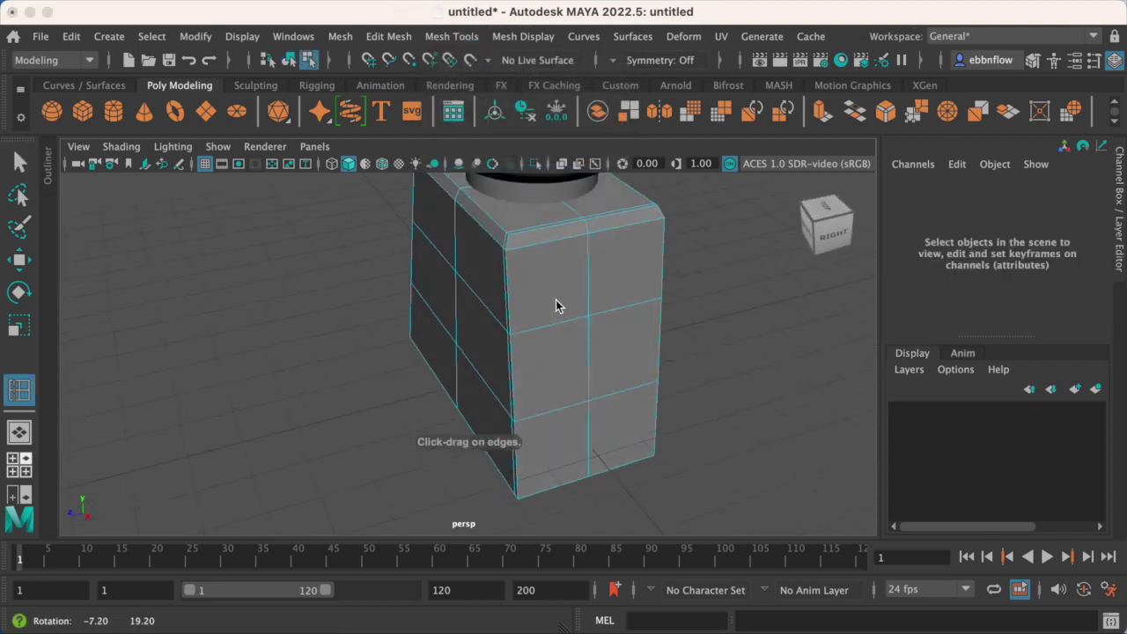
left_click(513, 254)
left_click_drag(516, 252, 585, 236, "alt")
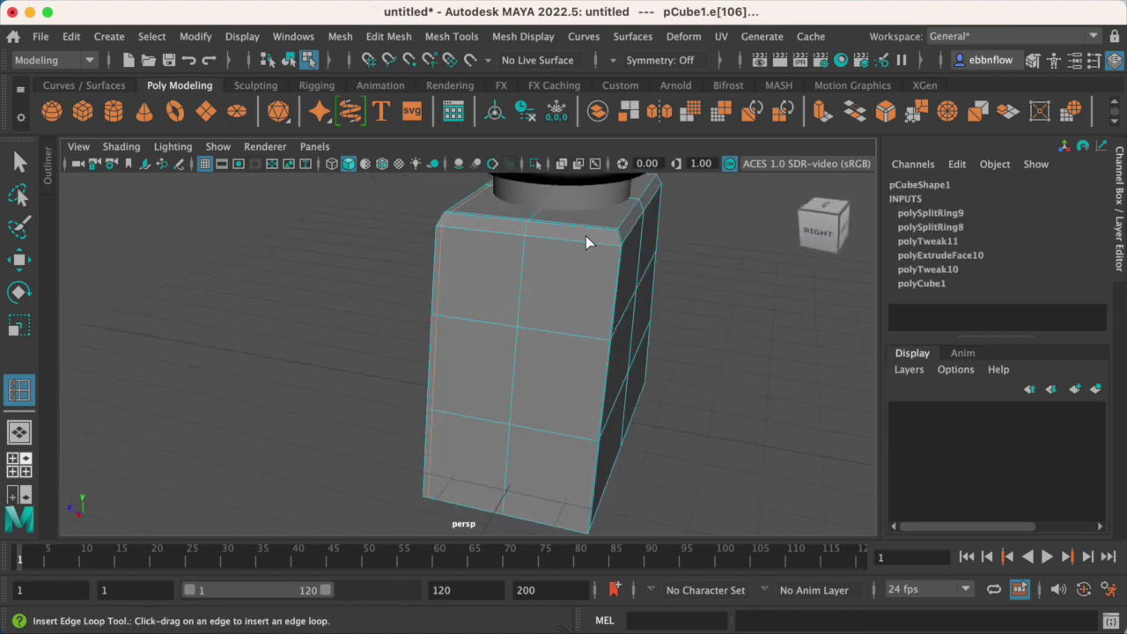
left_click(613, 246)
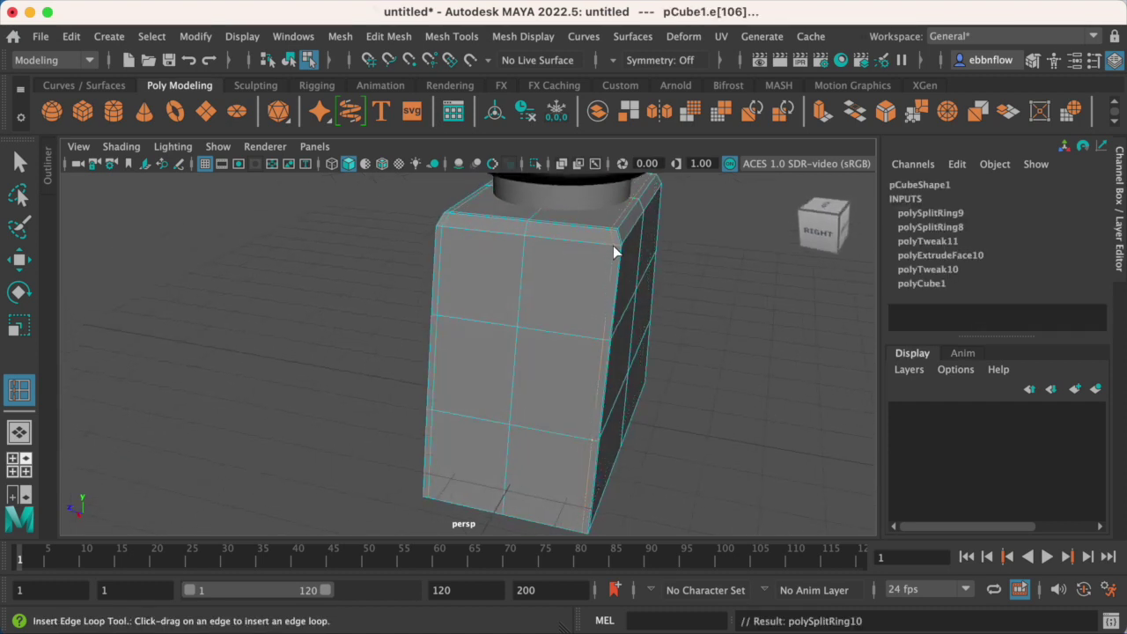
left_click_drag(520, 261, 561, 294, "alt")
key("q")
Preview the torso smoothed again and orbit to check the tightened top corners.
scroll(545, 260, "up", 2)
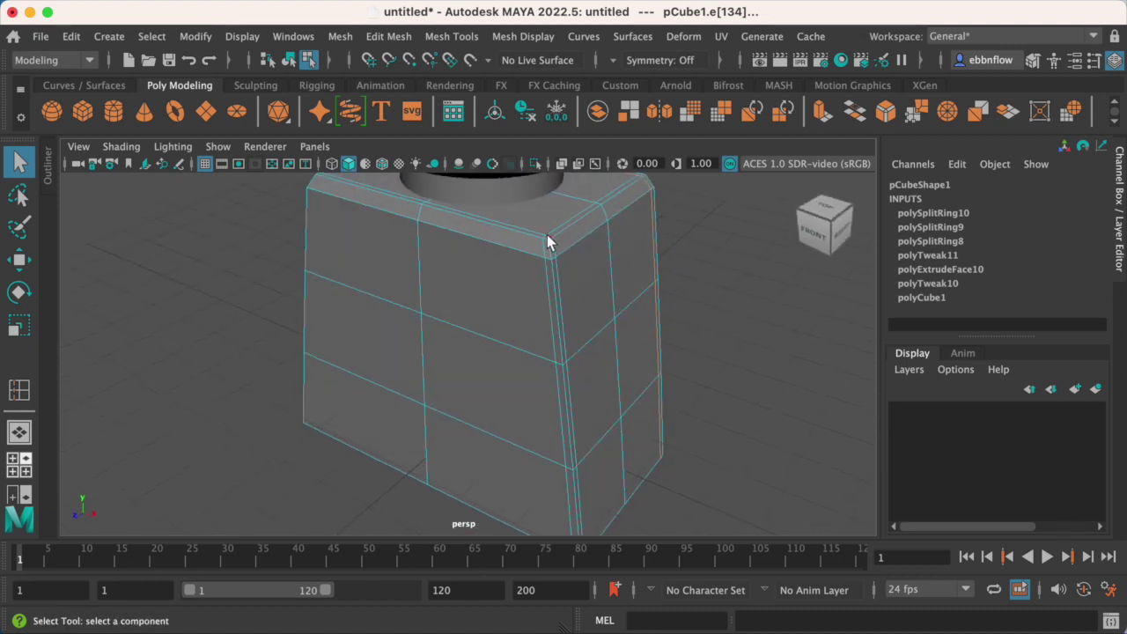
right_click_drag(570, 282, 621, 254)
key("3")
left_click(277, 333)
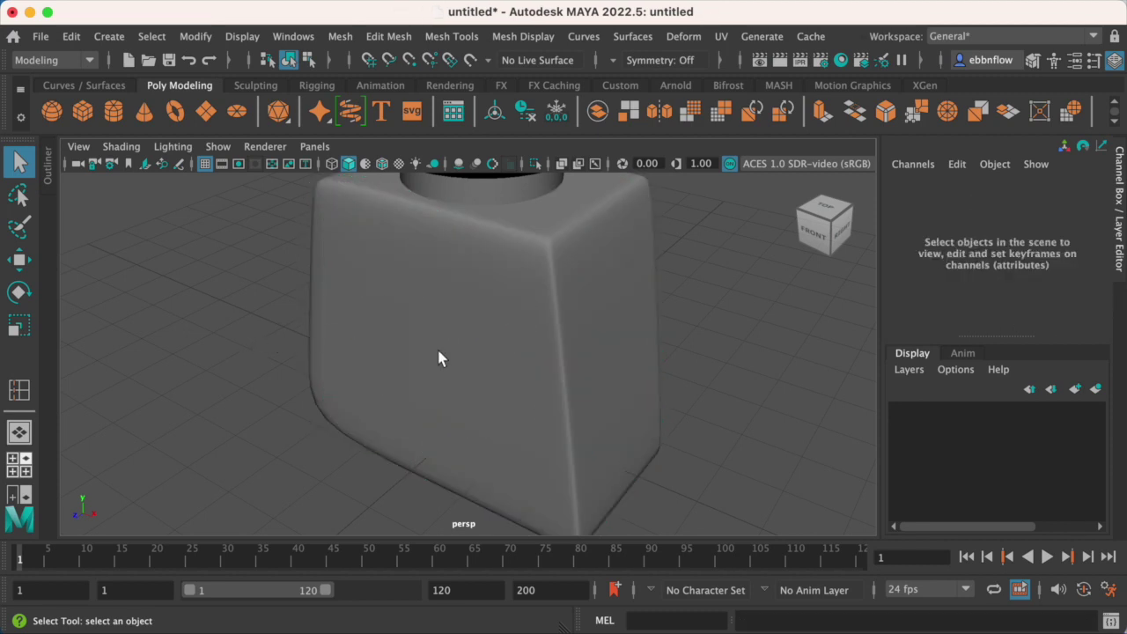
left_click_drag(436, 353, 484, 320, "alt")
right_click_drag(484, 320, 468, 280, "alt")
left_click_drag(467, 280, 576, 305, "alt")
left_click(491, 318)
With smoothing off, insert a holding edge loop along the torso's left side edge.
key("1")
right_click_drag(575, 305, 549, 284, "alt")
mouse_move(549, 284)
left_mouse_down("alt")
mouse_move(566, 280)
mouse_move(556, 280)
left_mouse_up("alt")
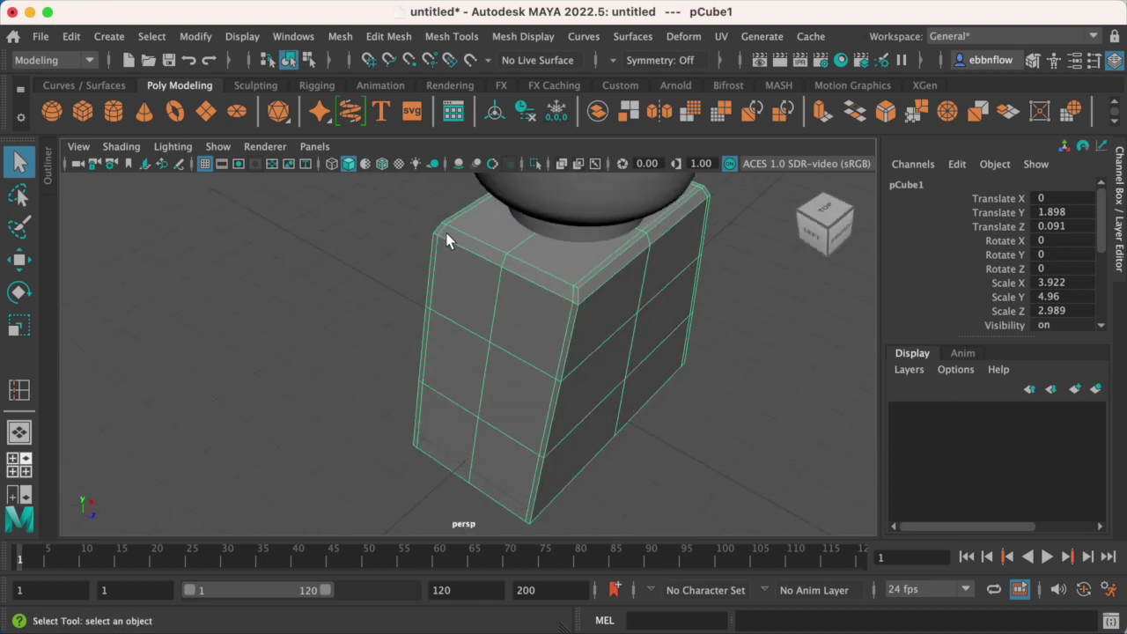
left_click(451, 36)
left_click(466, 173)
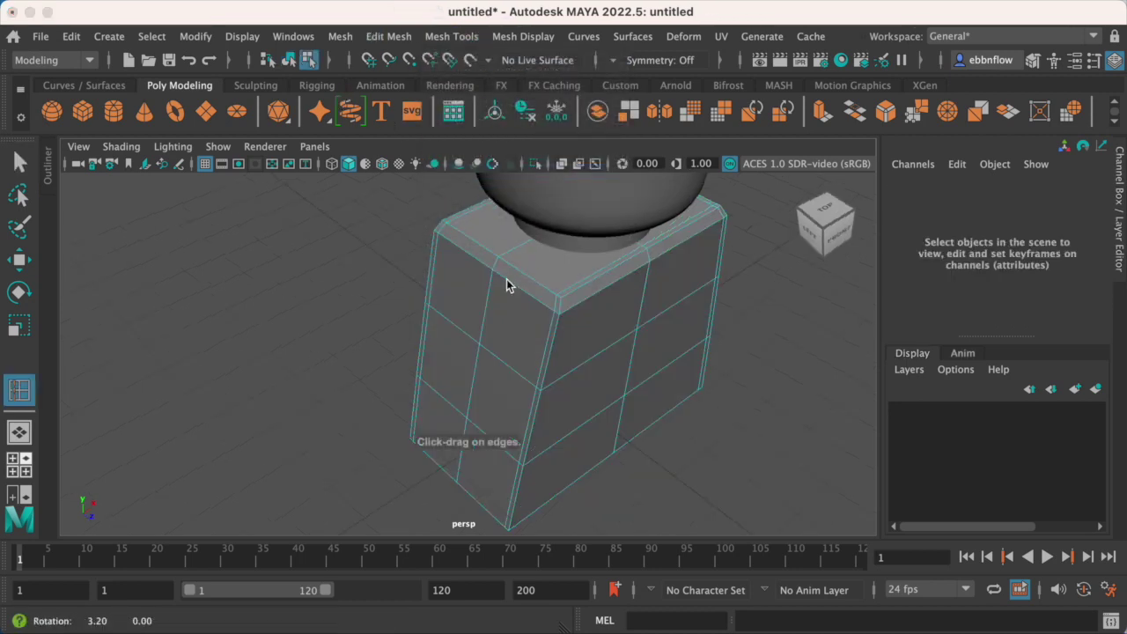
left_click_drag(507, 284, 484, 275, "alt")
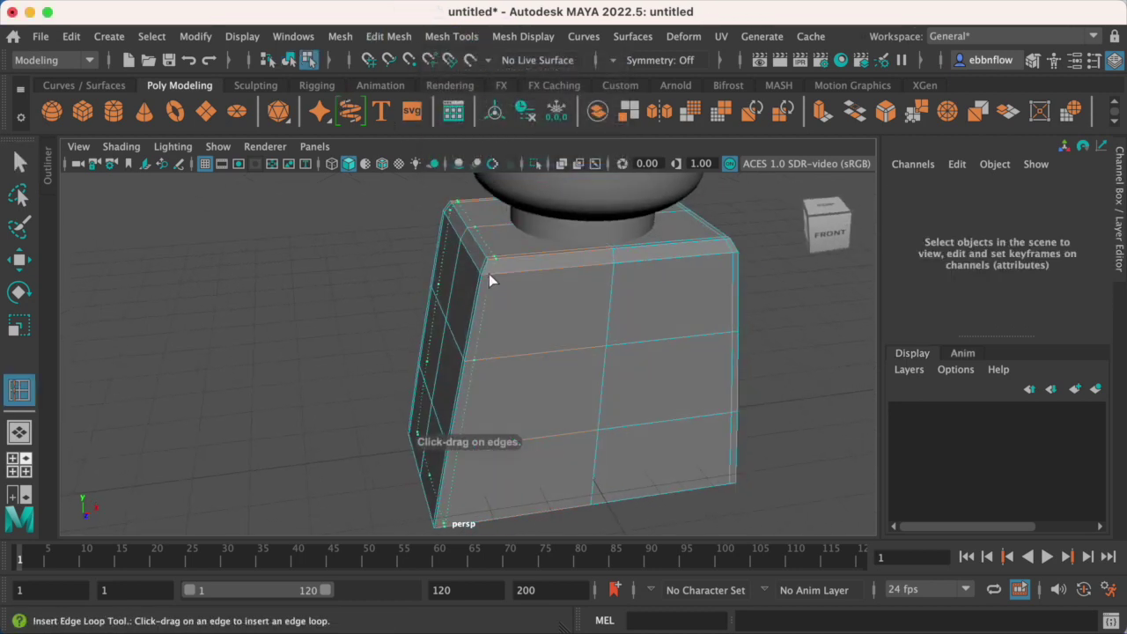
left_click(490, 276)
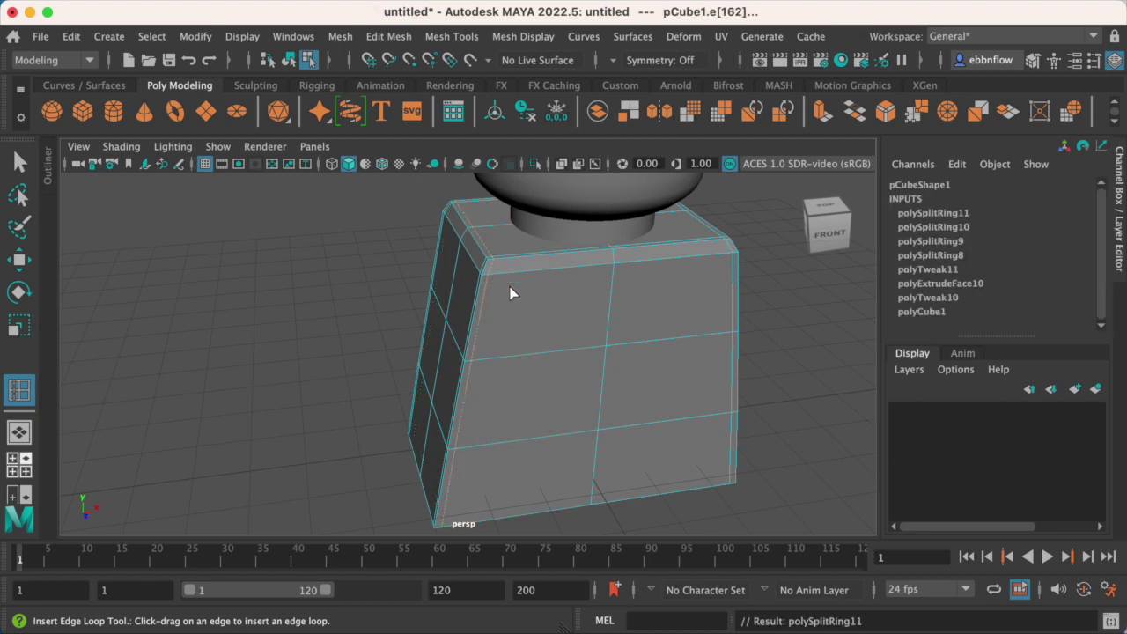
Add another holding edge loop close to the bottom edge and return to Object Mode.
left_click_drag(513, 292, 523, 263, "alt")
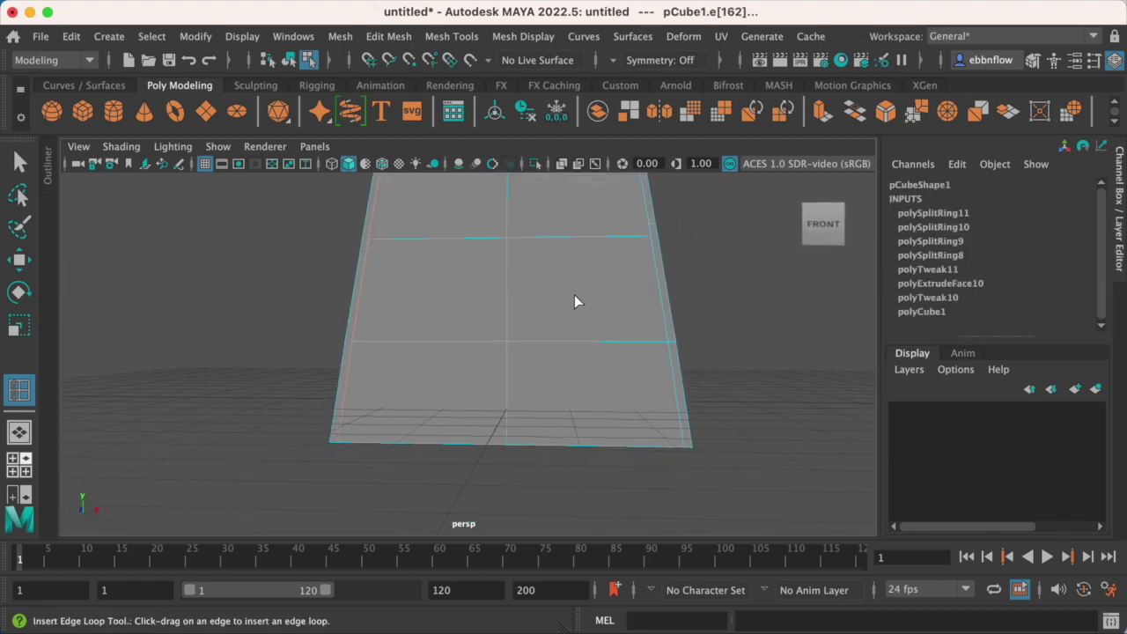
left_click_drag(574, 295, 532, 293, "alt")
mouse_move(516, 353)
left_mouse_down("alt")
mouse_move(513, 362)
mouse_move(508, 348)
mouse_move(519, 348)
left_mouse_up("alt")
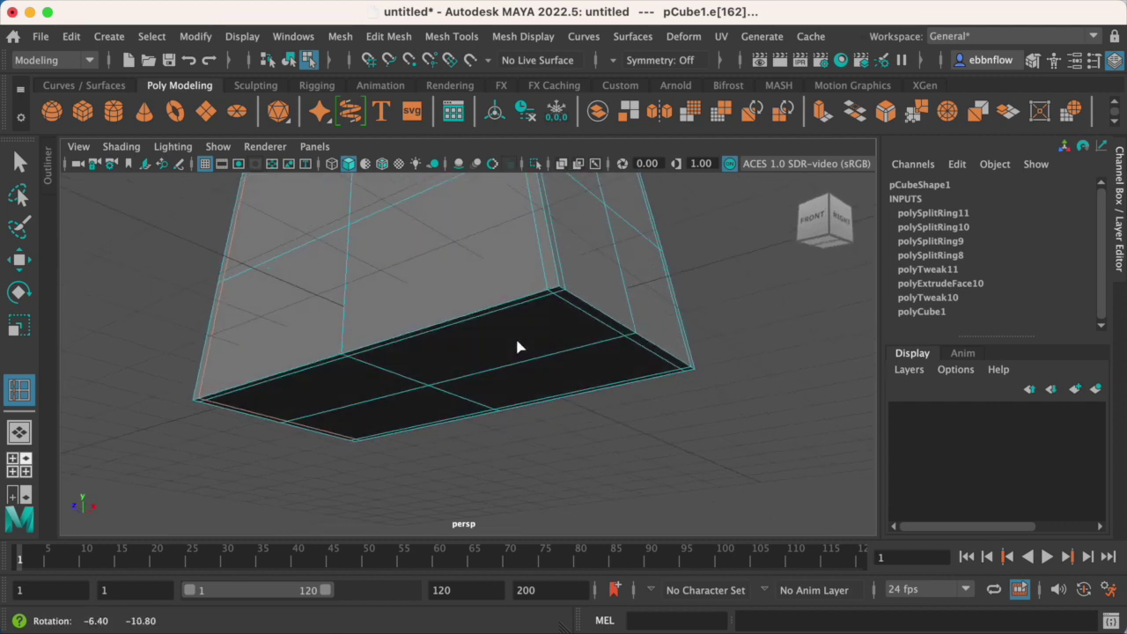
left_click(557, 283)
left_click_drag(559, 282, 577, 417, "alt")
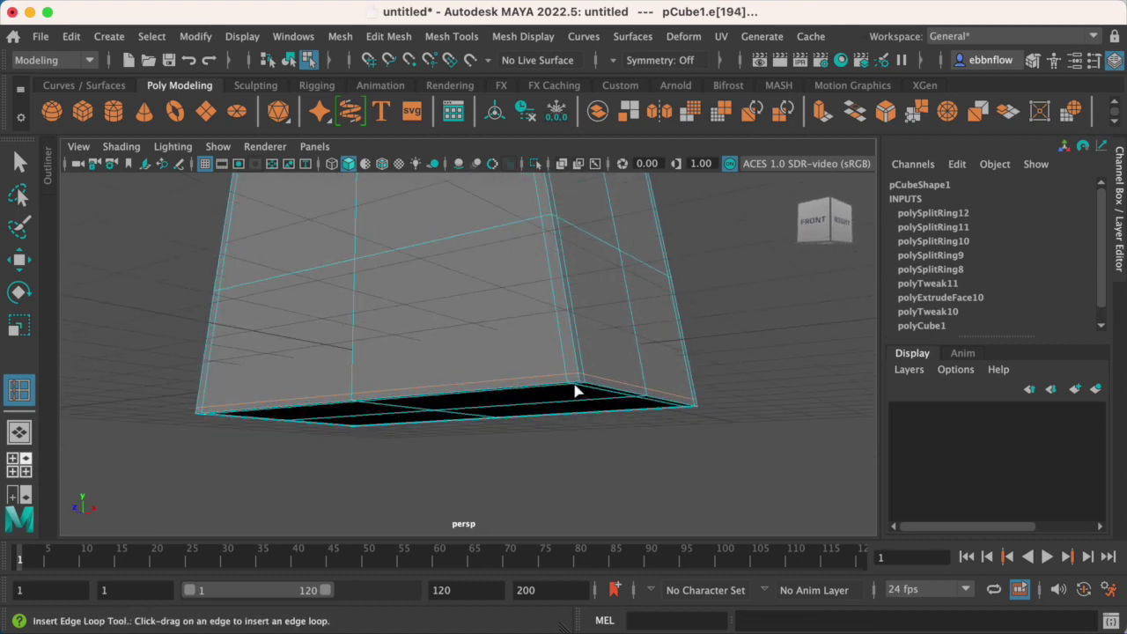
left_click_drag(498, 239, 521, 307, "alt")
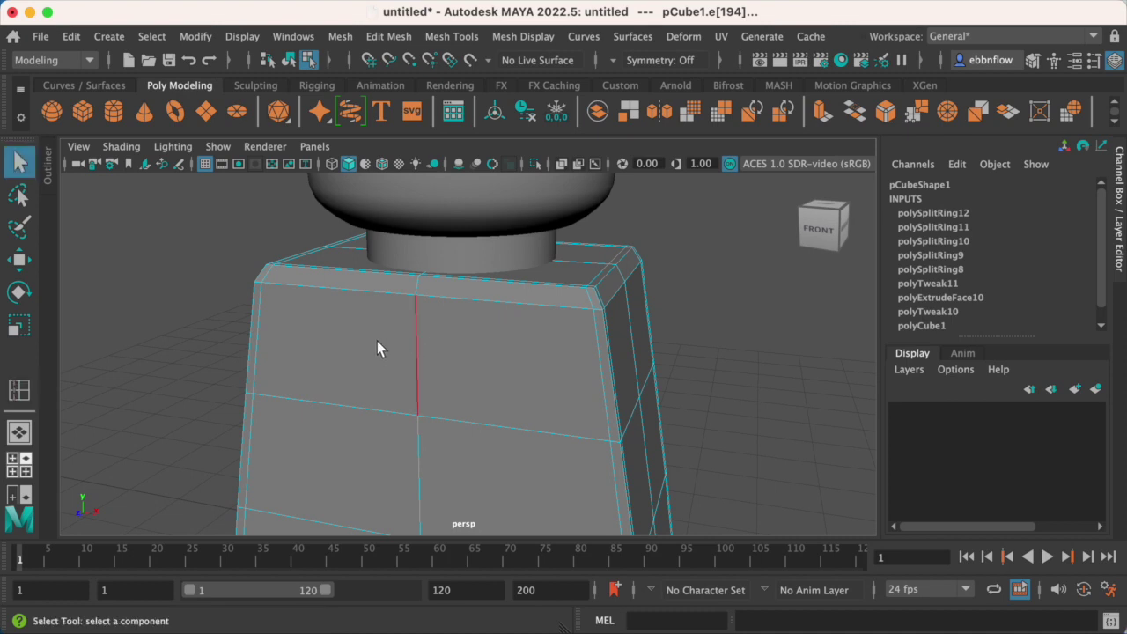
right_click_drag(377, 341, 466, 245)
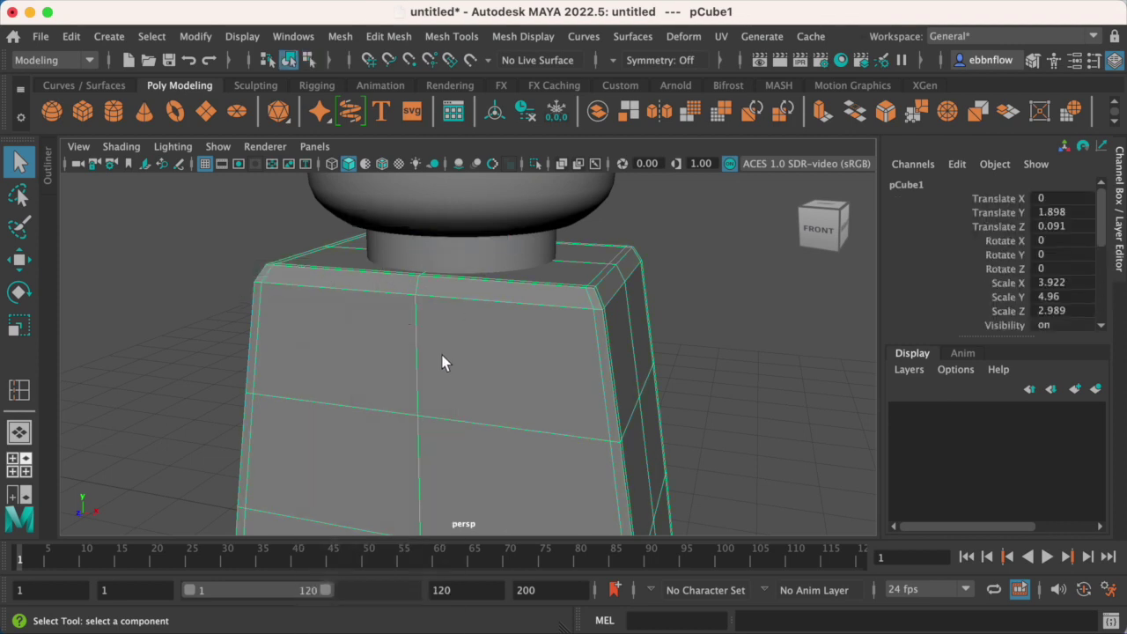
left_click(196, 315)
Frame the torso in the maximized front view to compare it with the front reference drawing.
scroll(385, 361, "down", 10)
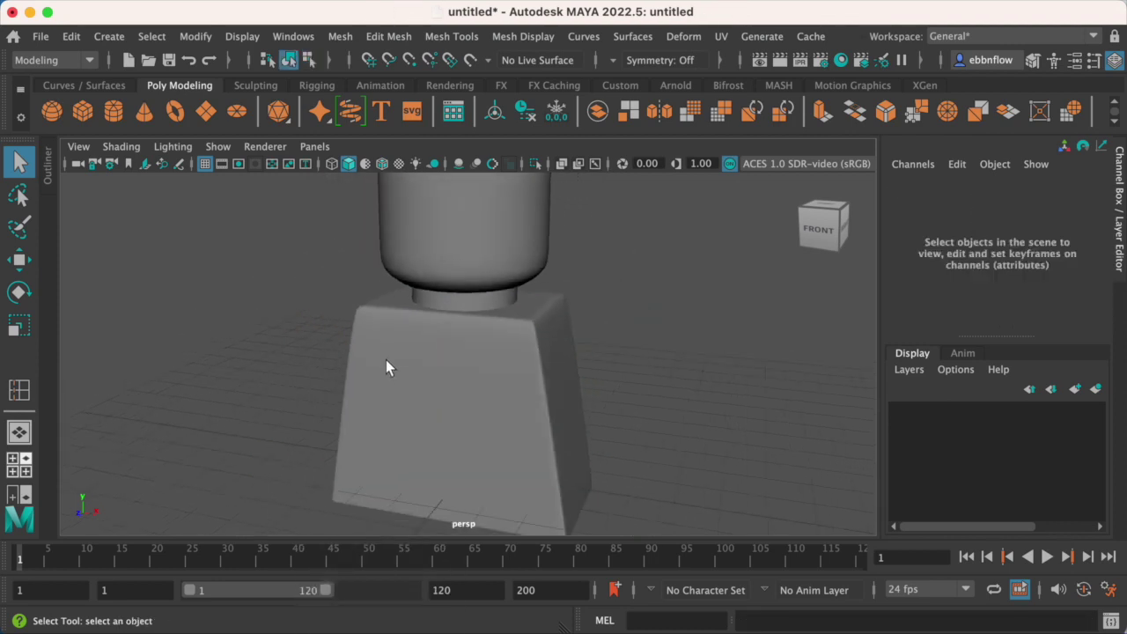
left_click_drag(399, 366, 498, 343, "alt")
key("space")
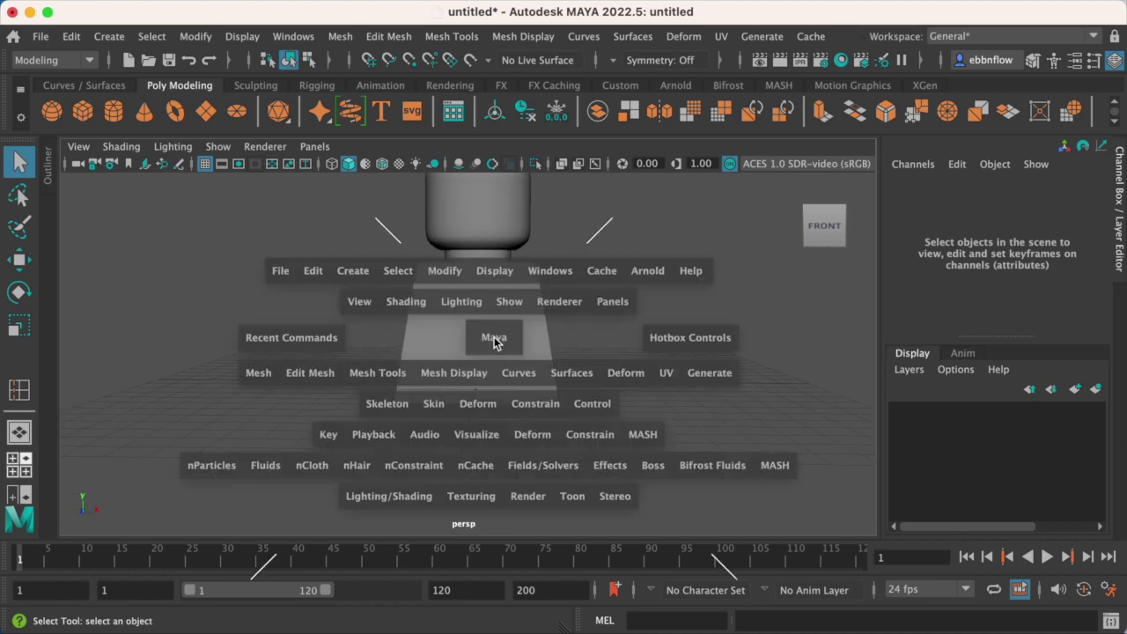
key("space")
scroll(344, 451, "up", 2)
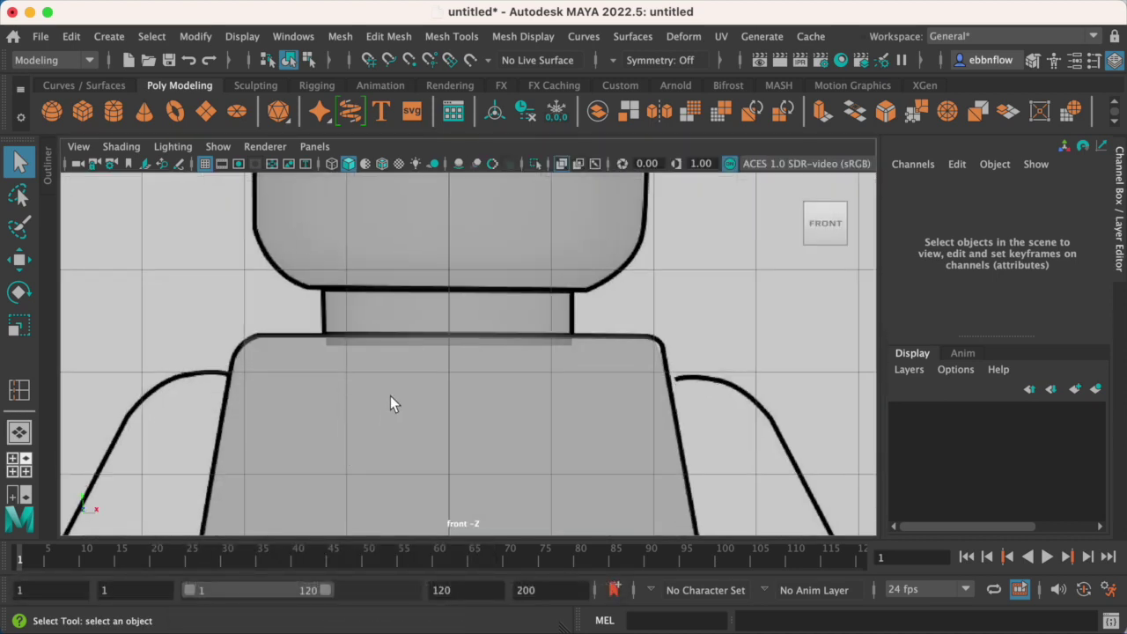
left_click(419, 447)
middle_click_drag(419, 447, 403, 348, "alt")
scroll(443, 448, "down", 4)
scroll(439, 438, "up", 3)
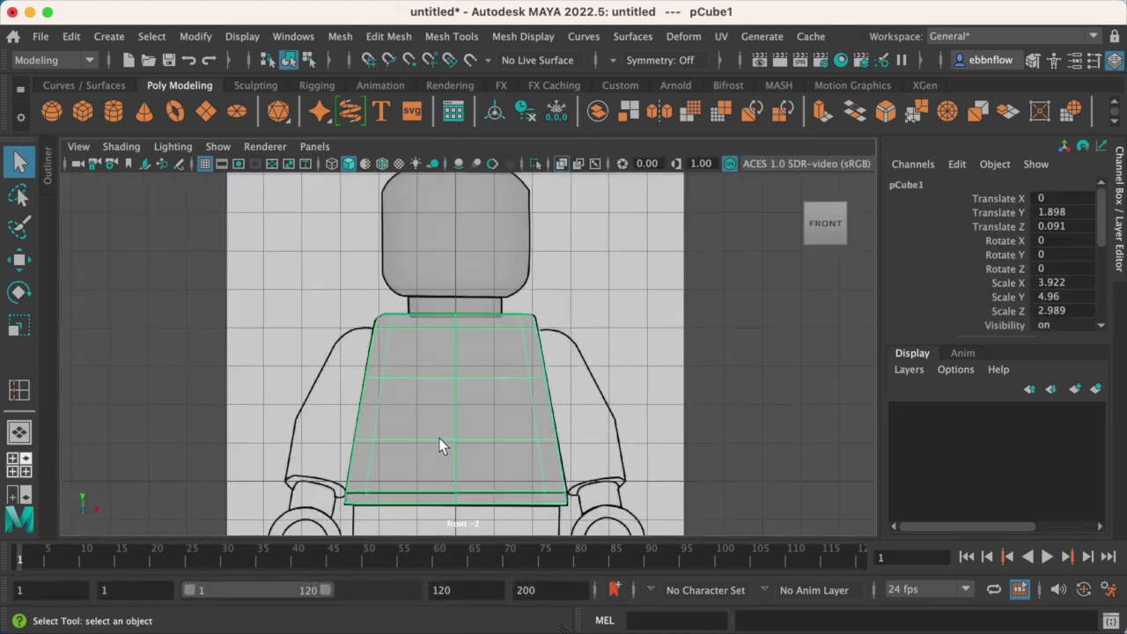
middle_click_drag(438, 437, 460, 370, "alt")
scroll(458, 368, "up", 3)
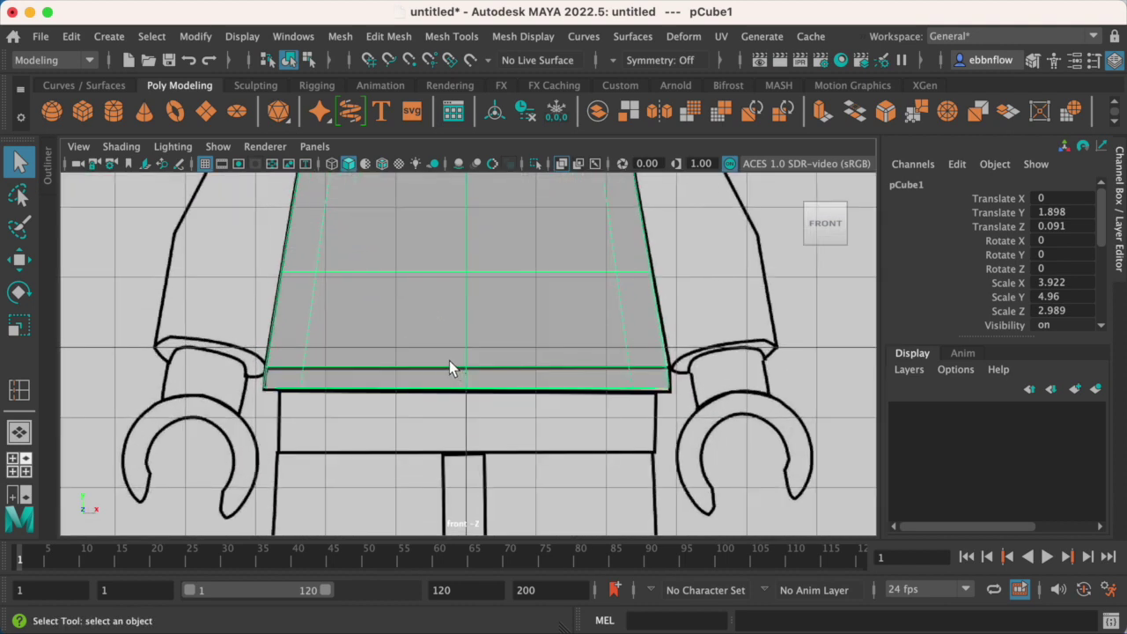
Centre the torso in the maximized side view against the side reference drawing.
key("space")
key("space")
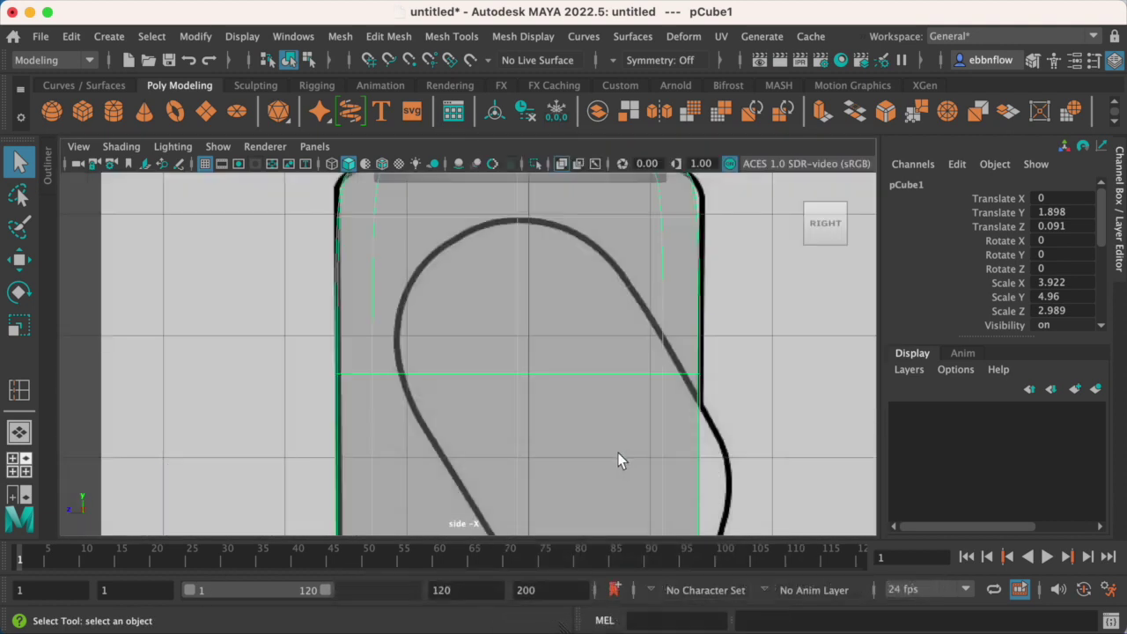
middle_click_drag(619, 458, 531, 417, "alt")
scroll(524, 486, "down", 6)
scroll(502, 454, "up", 3)
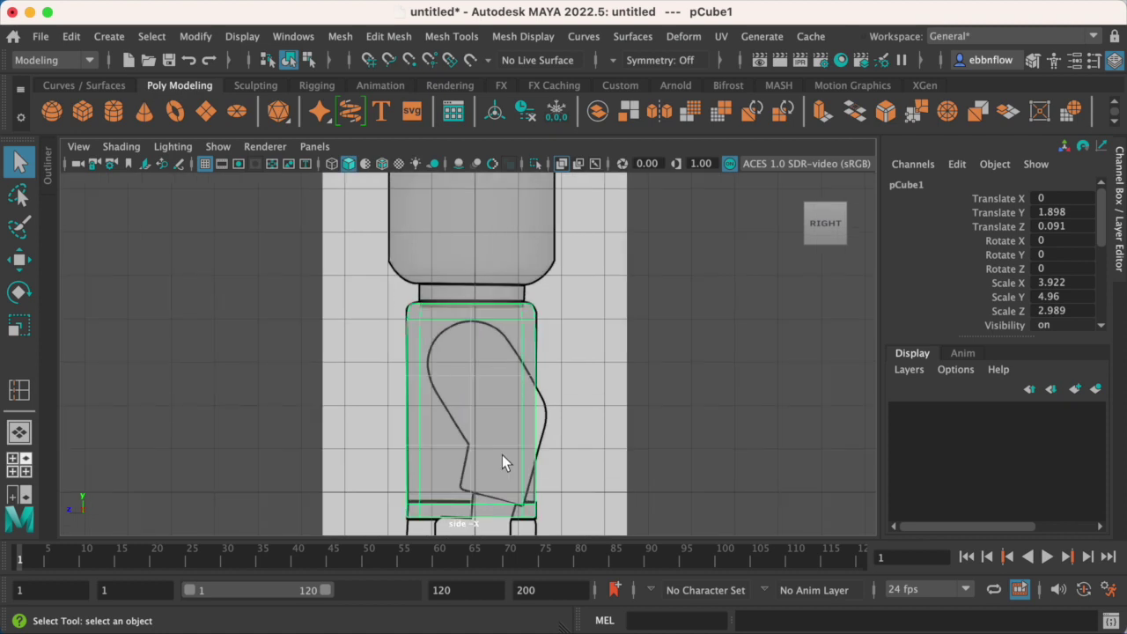
scroll(489, 387, "up", 4)
middle_click_drag(454, 383, 505, 435, "alt")
Go back to the perspective view, orbit the torso and reselect the torso block.
key("space")
key("space")
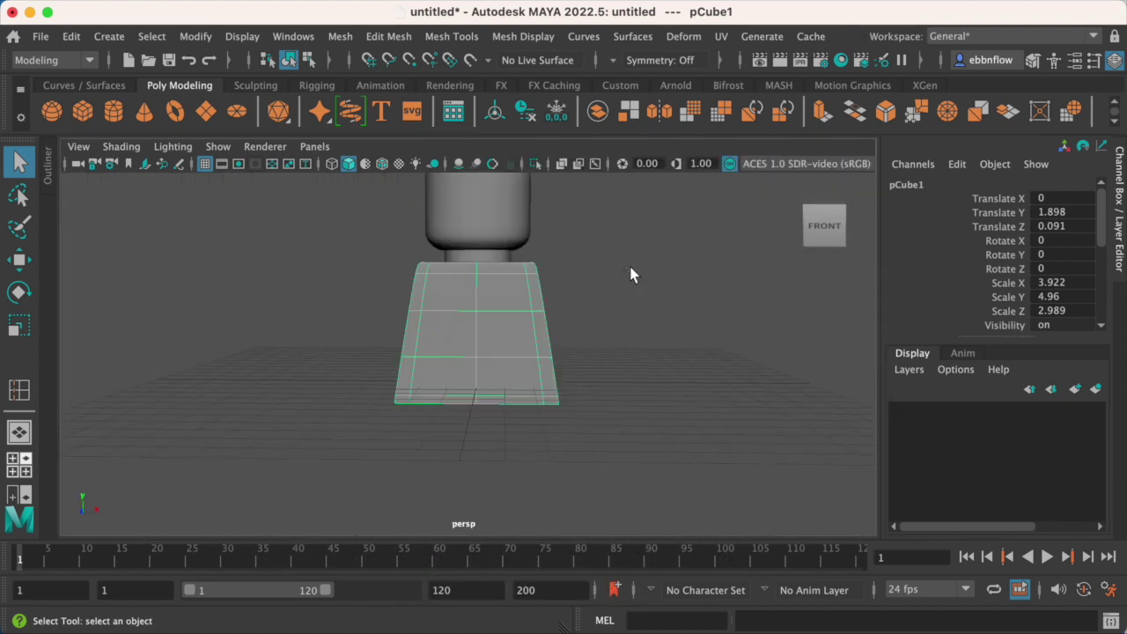
left_click_drag(629, 264, 453, 335, "alt")
left_click(472, 252)
left_click(465, 398)
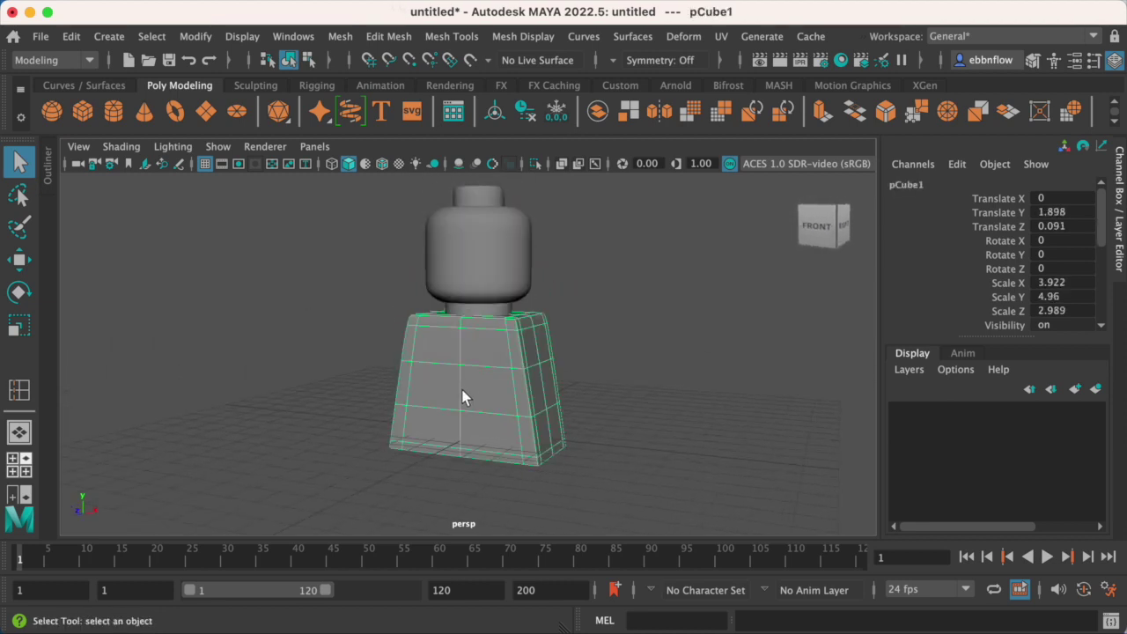